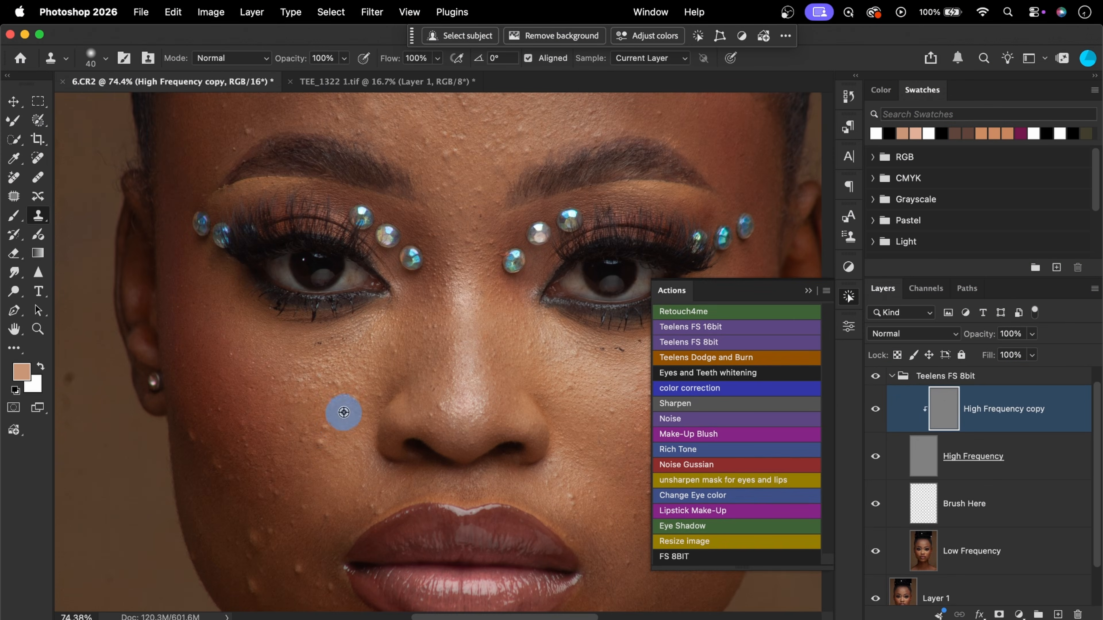
pyautogui.scroll(5, 318, 442)
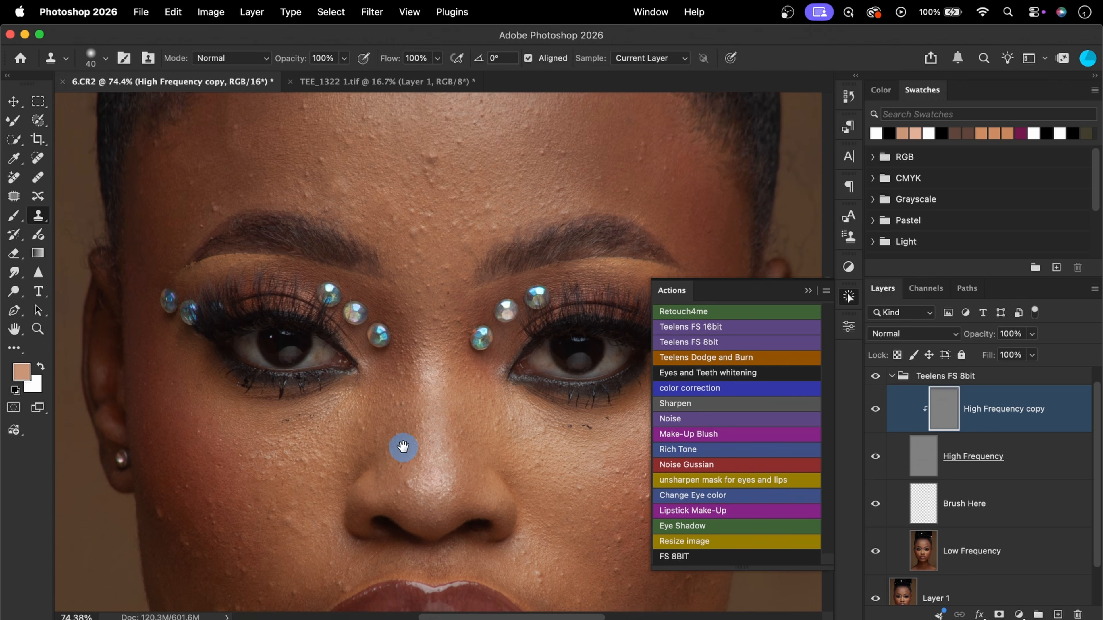
pyautogui.scroll(5, 355, 432)
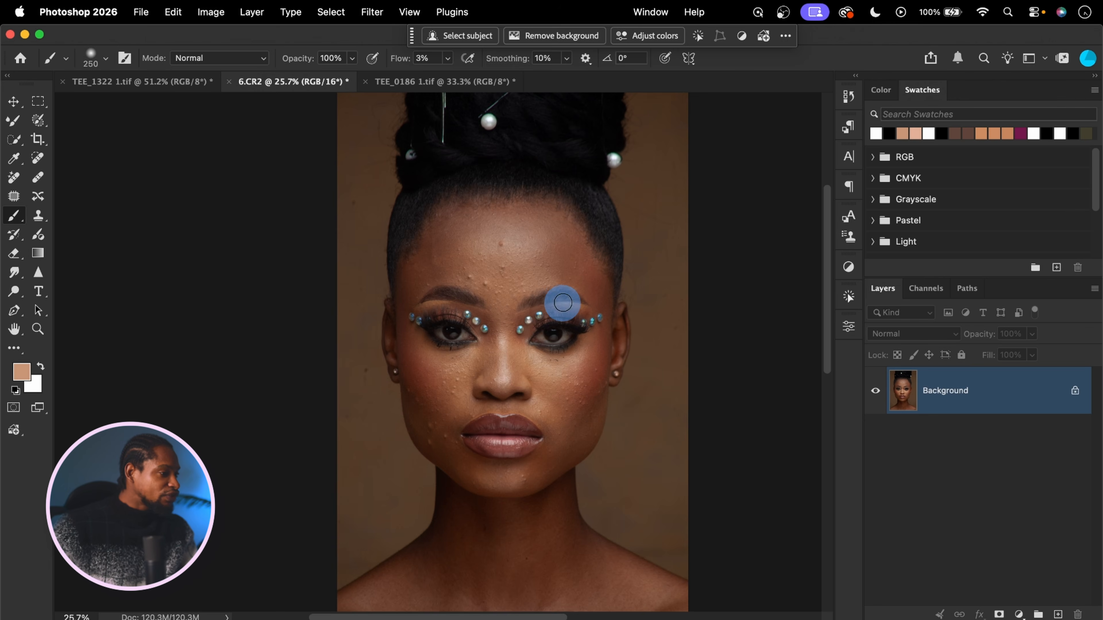
# Duplicate the Background of 6.CR2 onto a new layer and convert that layer for Smart Filters.
pyautogui.scroll(3, 562, 303)
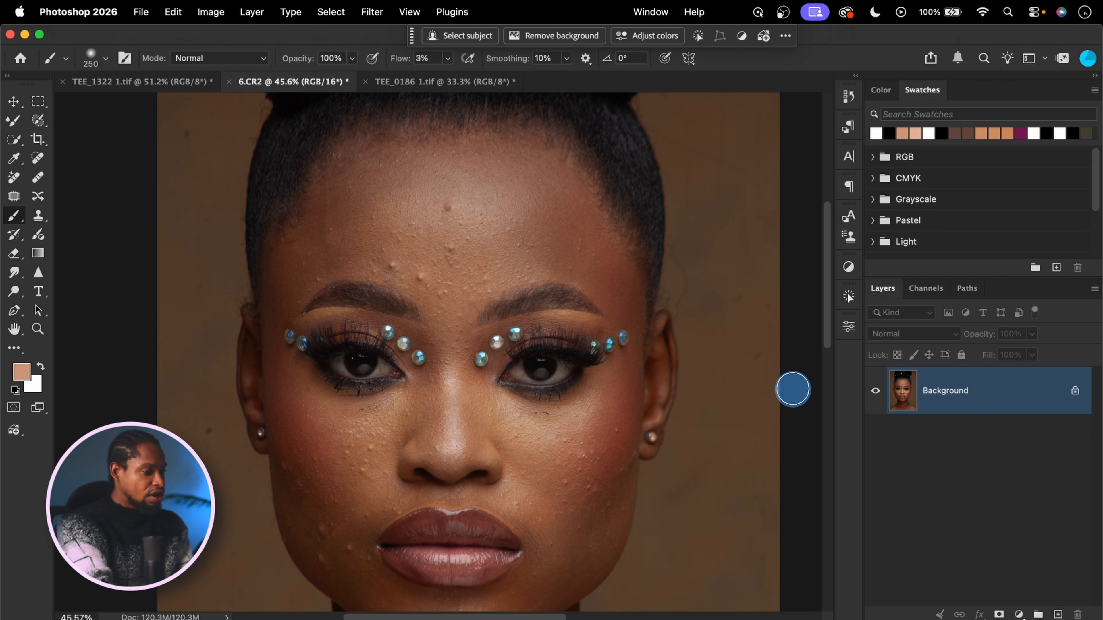
pyautogui.press('super+j')
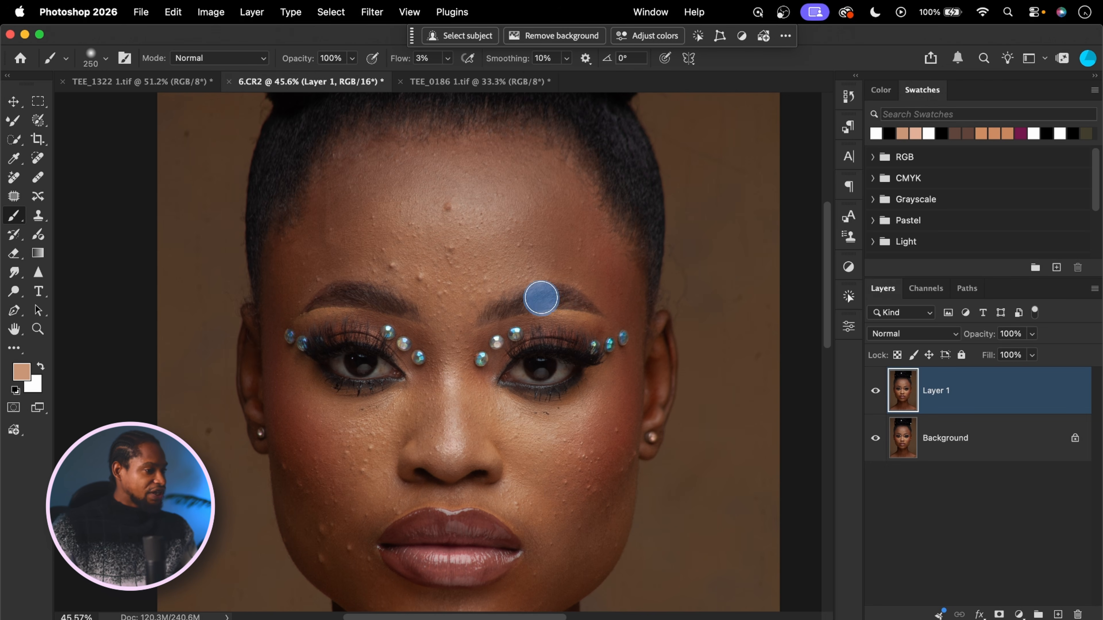
pyautogui.click(380, 15)
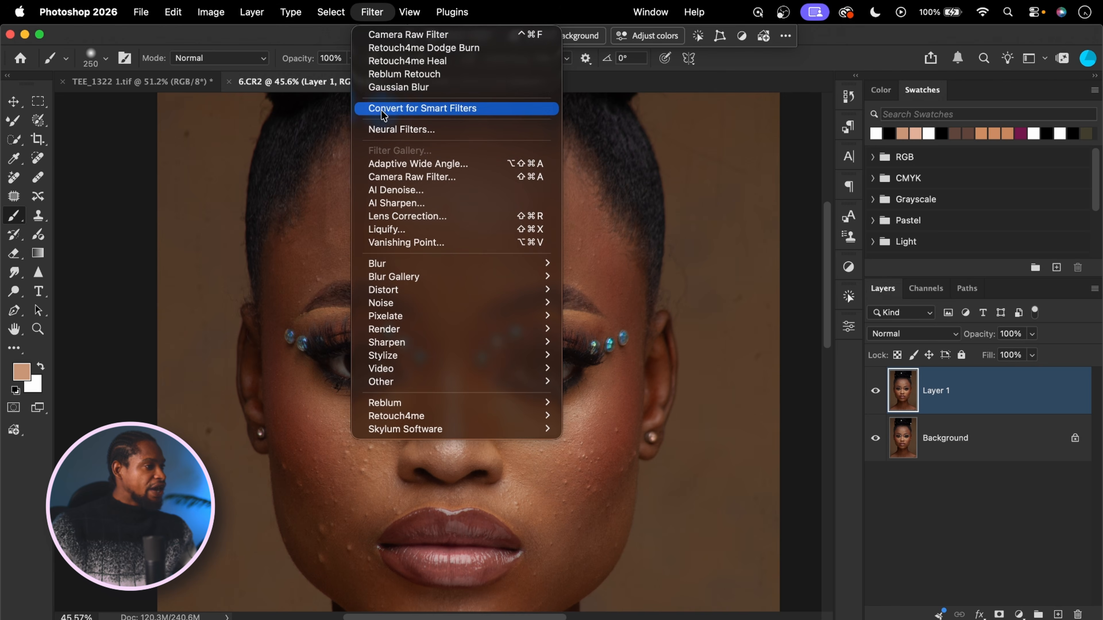
pyautogui.click(423, 113)
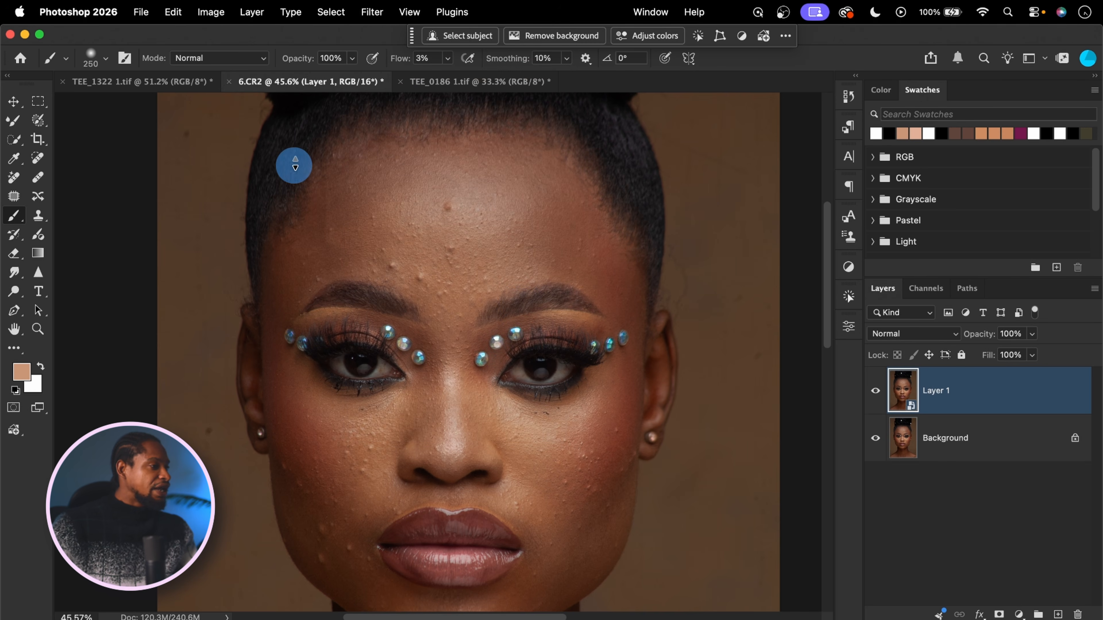
# Open the Camera Raw Filter on the duplicated layer and apply the Blemishes option of Distraction Removal.
pyautogui.click(373, 13)
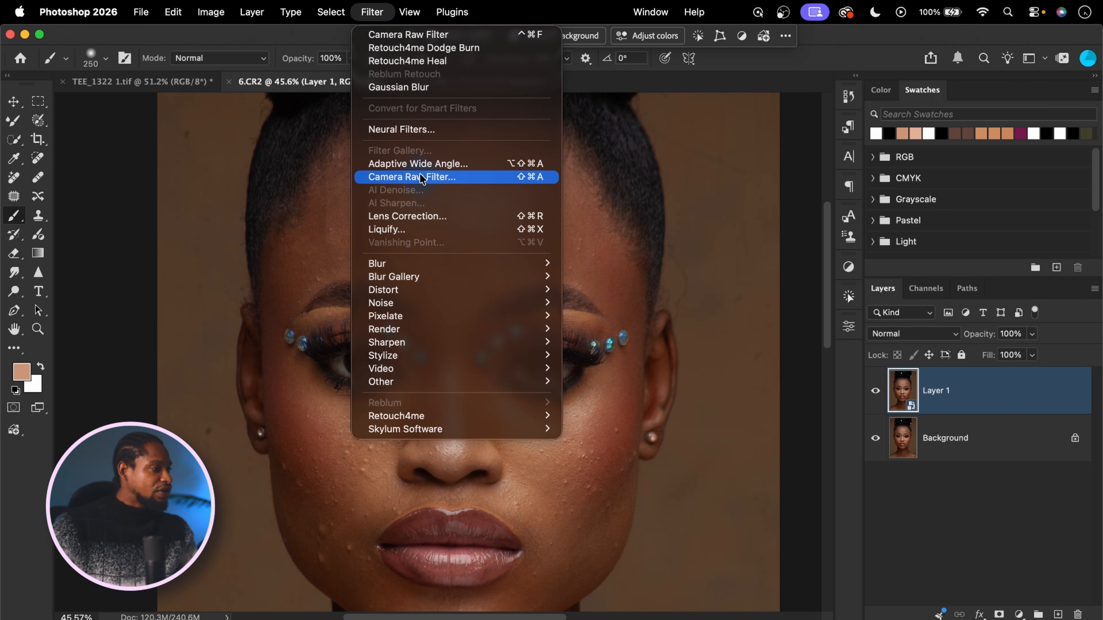
pyautogui.click(429, 181)
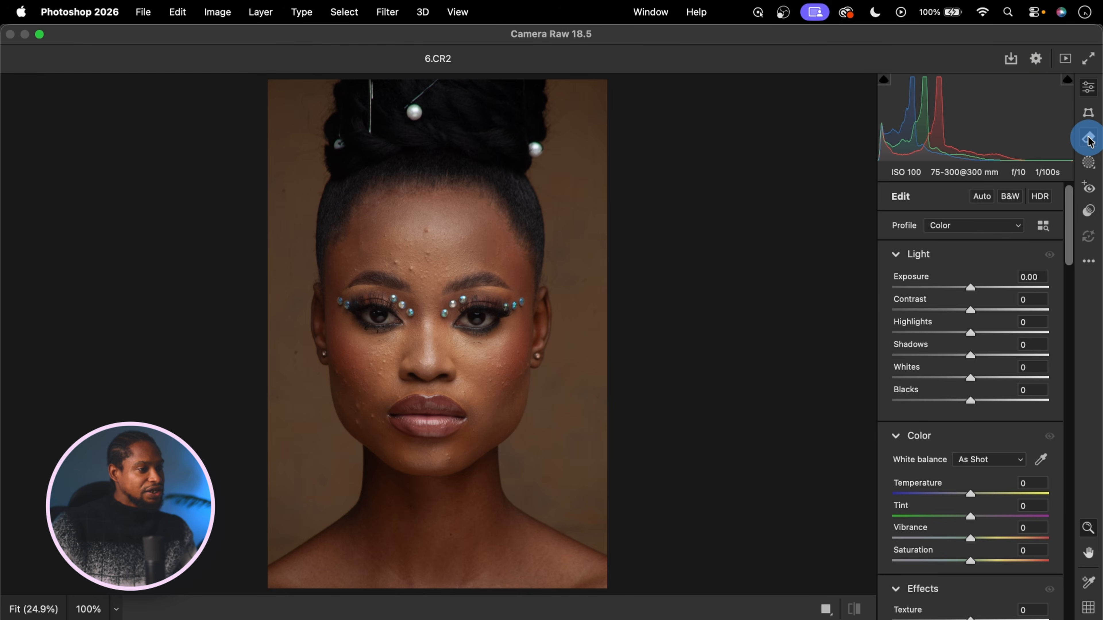
pyautogui.click(1068, 246)
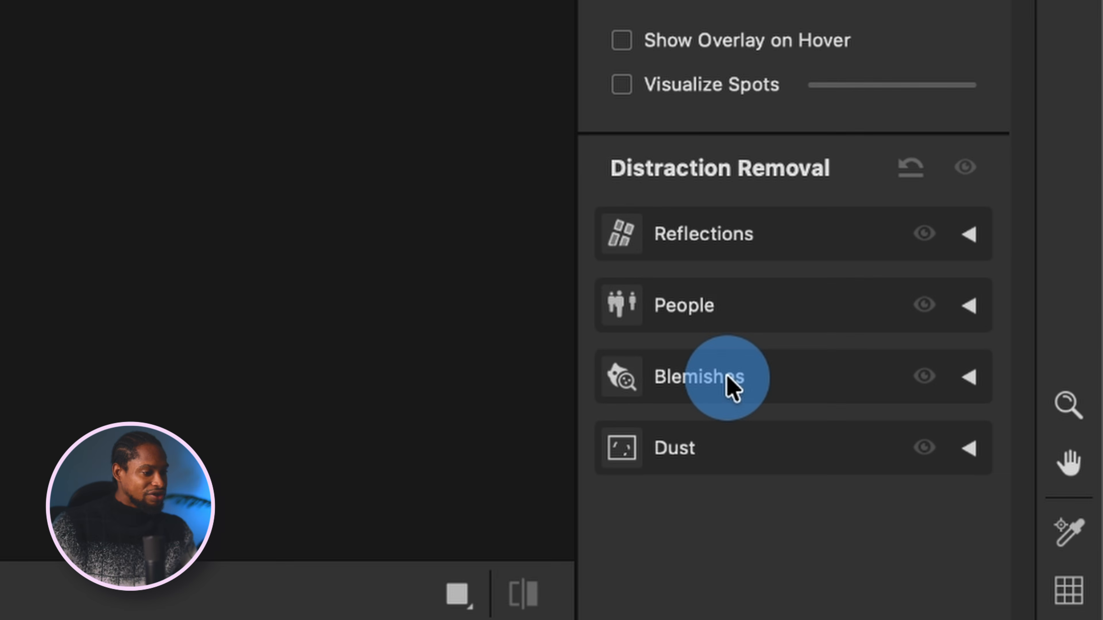
pyautogui.click(942, 517)
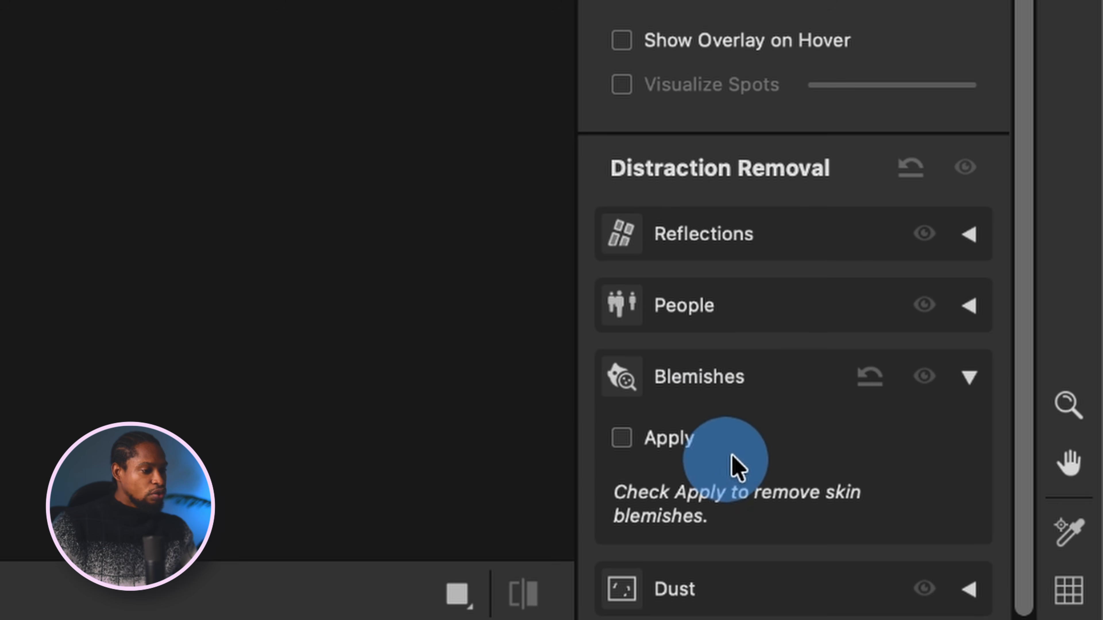
pyautogui.click(622, 439)
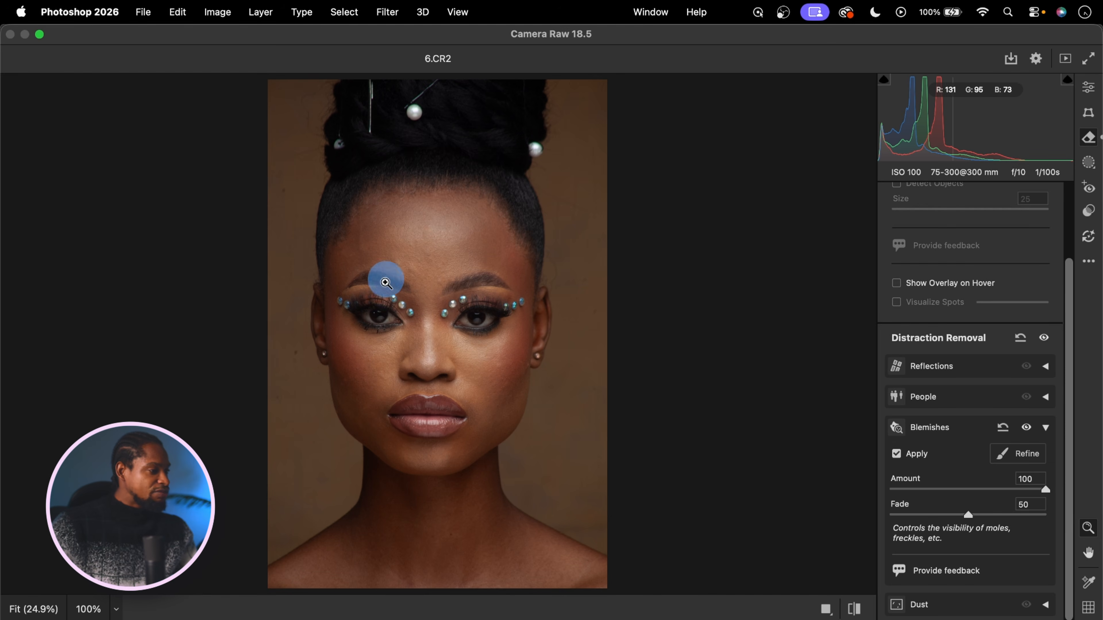
# Compare the portrait before and after blemish removal, examining the whole face, the cheeks and the skin under the eye.
pyautogui.click(416, 265)
pyautogui.moveTo(505, 284); pyautogui.dragTo(518, 186)
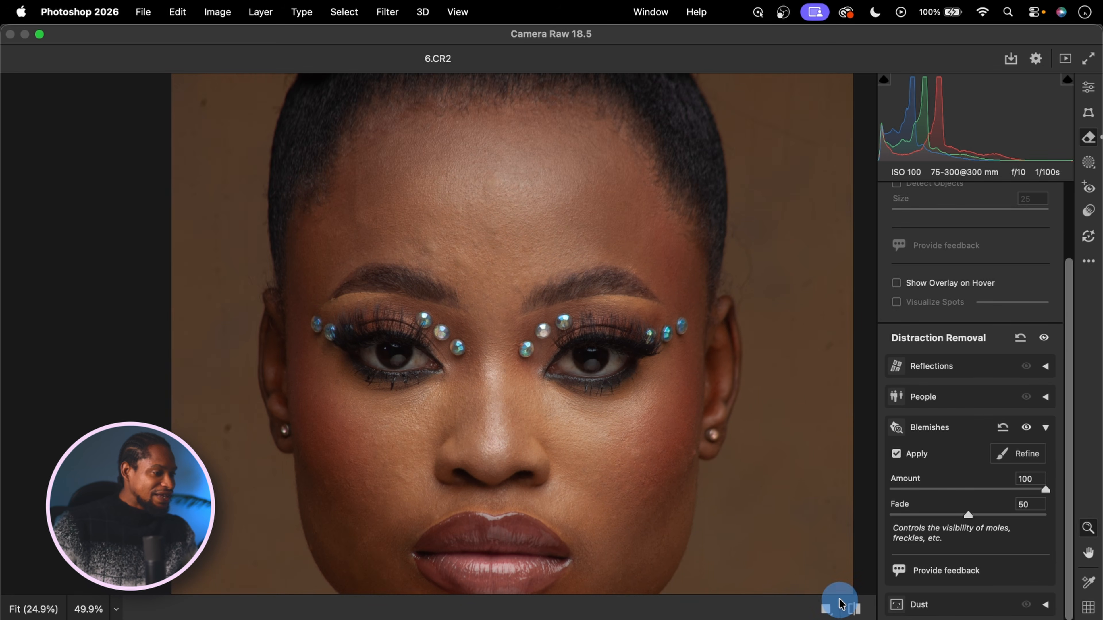
pyautogui.click(859, 606)
pyautogui.click(859, 608)
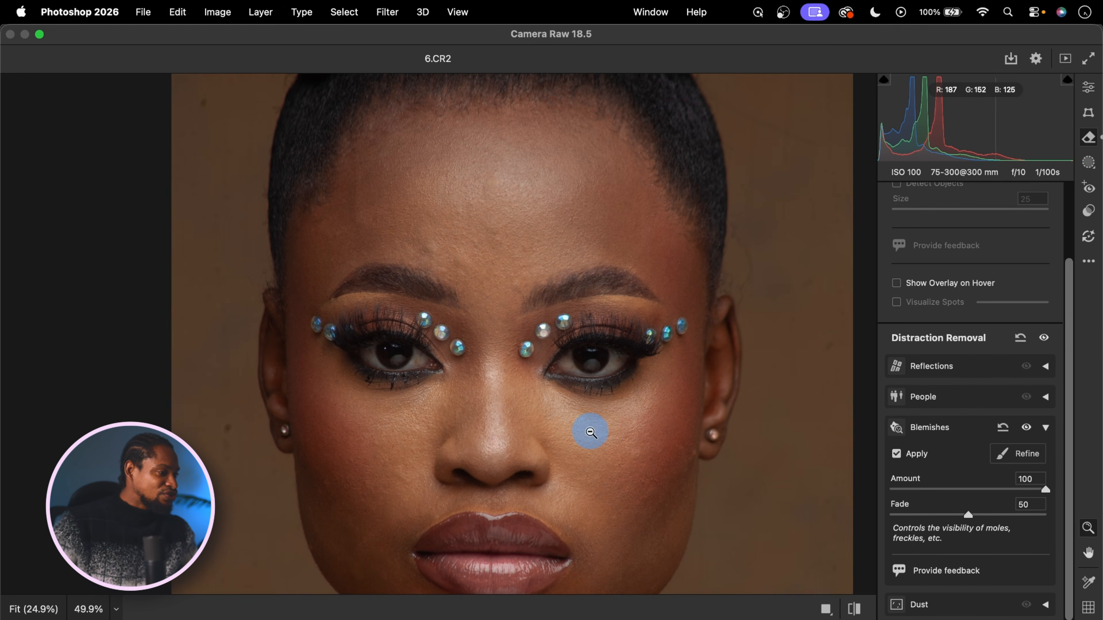
pyautogui.click(588, 431)
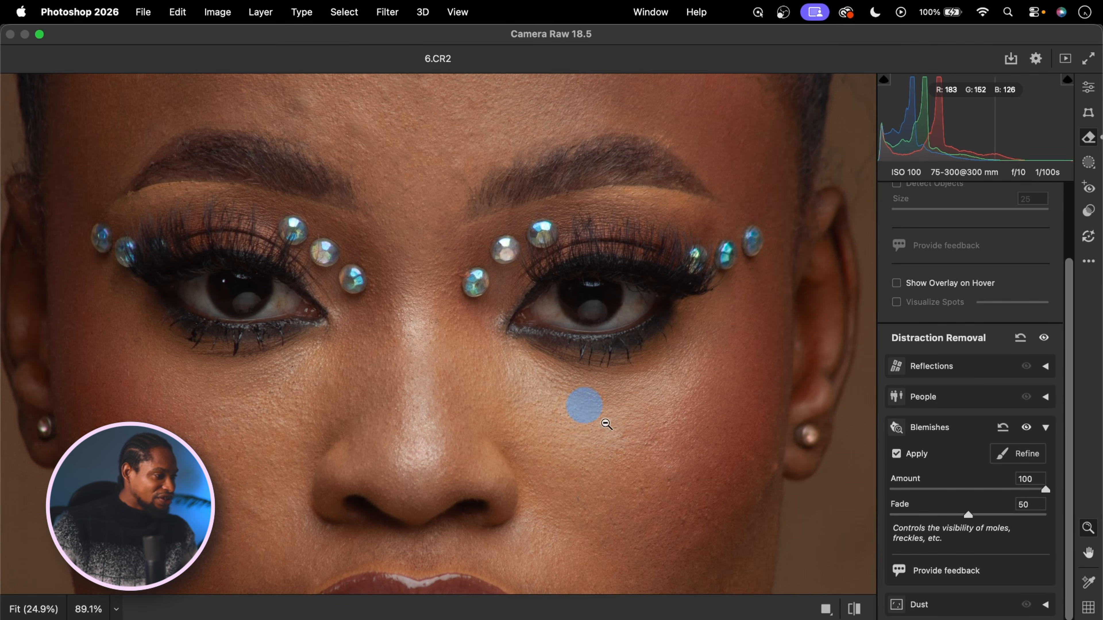
pyautogui.click(855, 608)
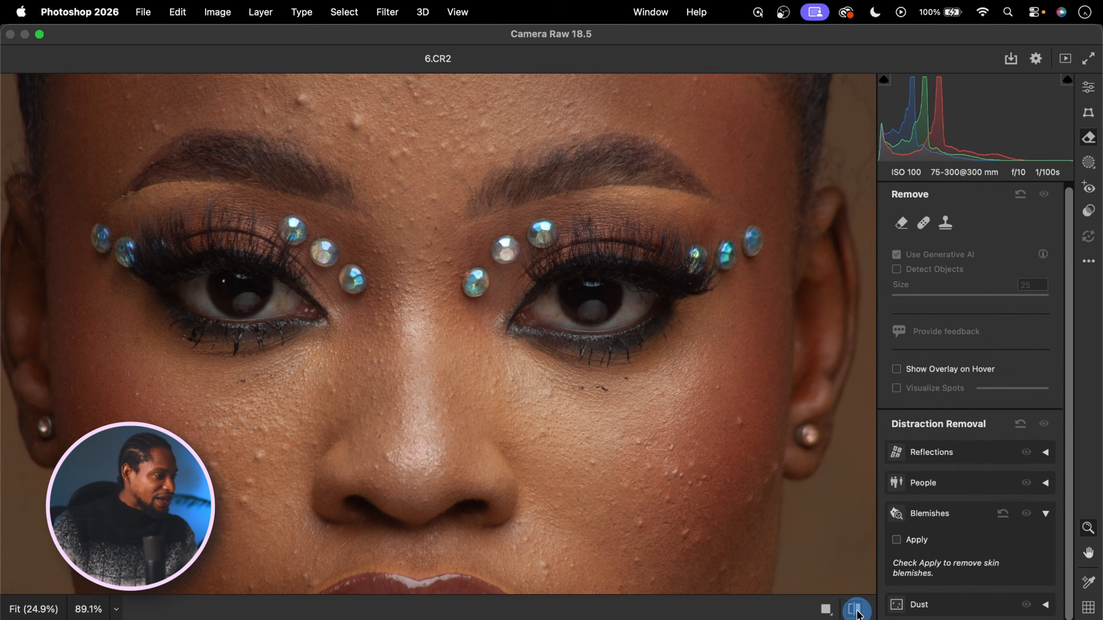
pyautogui.click(854, 608)
pyautogui.click(677, 362)
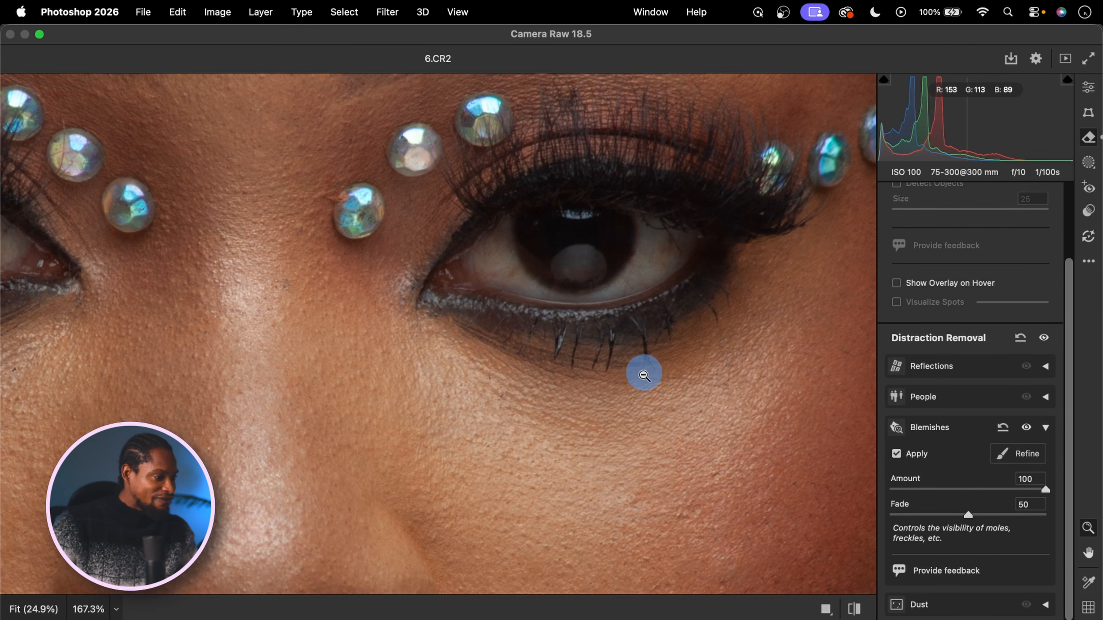
pyautogui.click(854, 608)
pyautogui.click(855, 608)
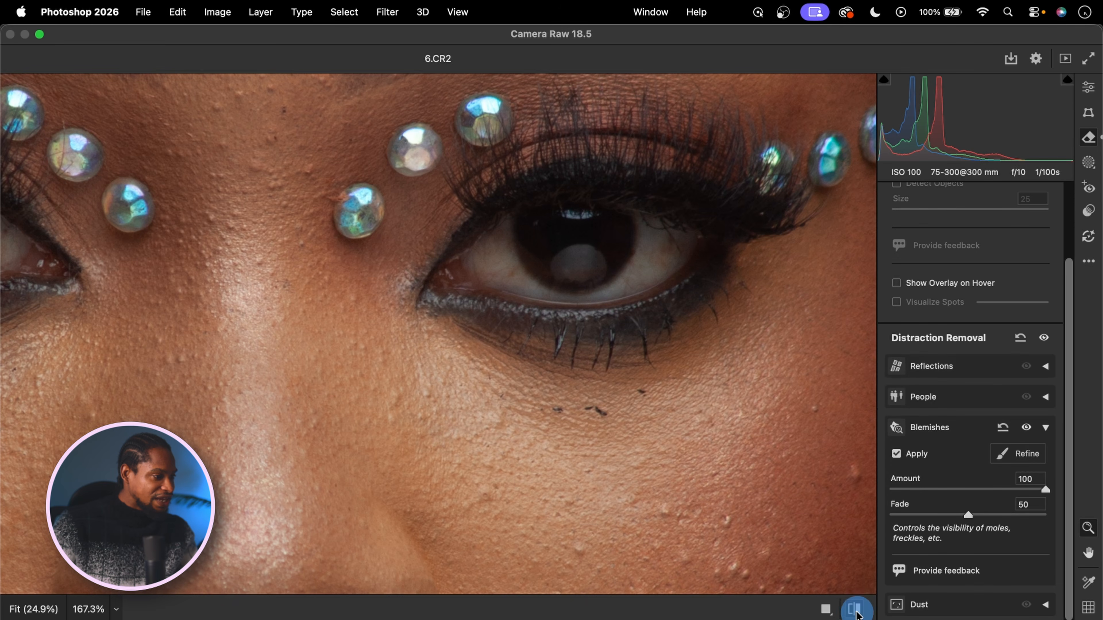
pyautogui.moveTo(672, 364); pyautogui.dragTo(580, 369)
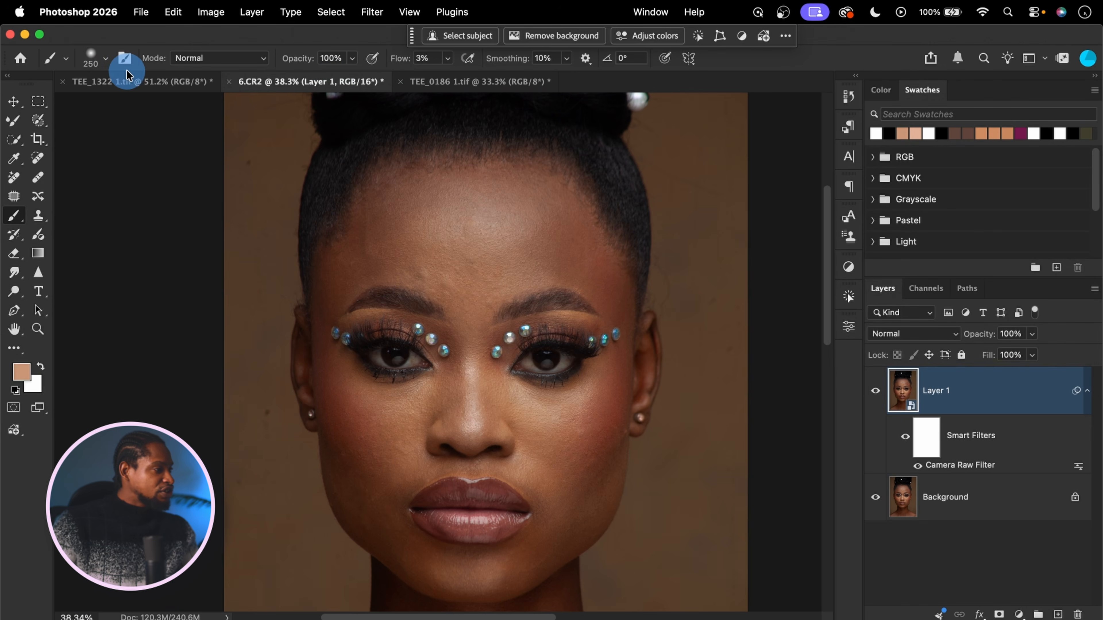
# In the TEE_1322 1.tif portrait, duplicate the Background onto a new layer and convert that layer for Smart Filters.
pyautogui.click(136, 82)
pyautogui.press('z')
pyautogui.moveTo(431, 256); pyautogui.dragTo(367, 253)
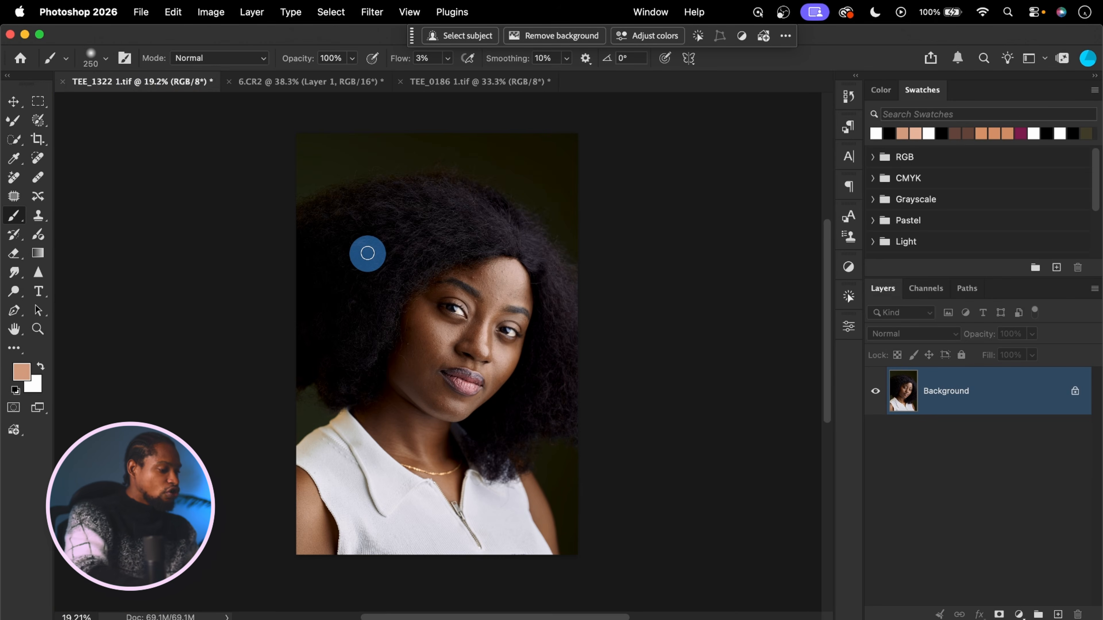
pyautogui.press('super+j')
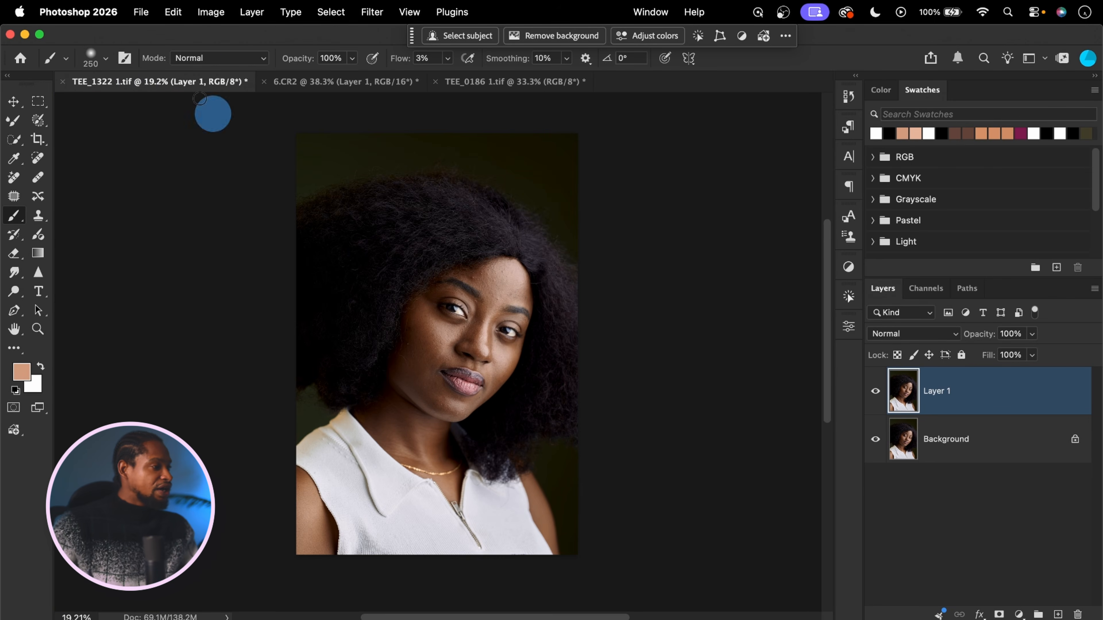
pyautogui.click(372, 12)
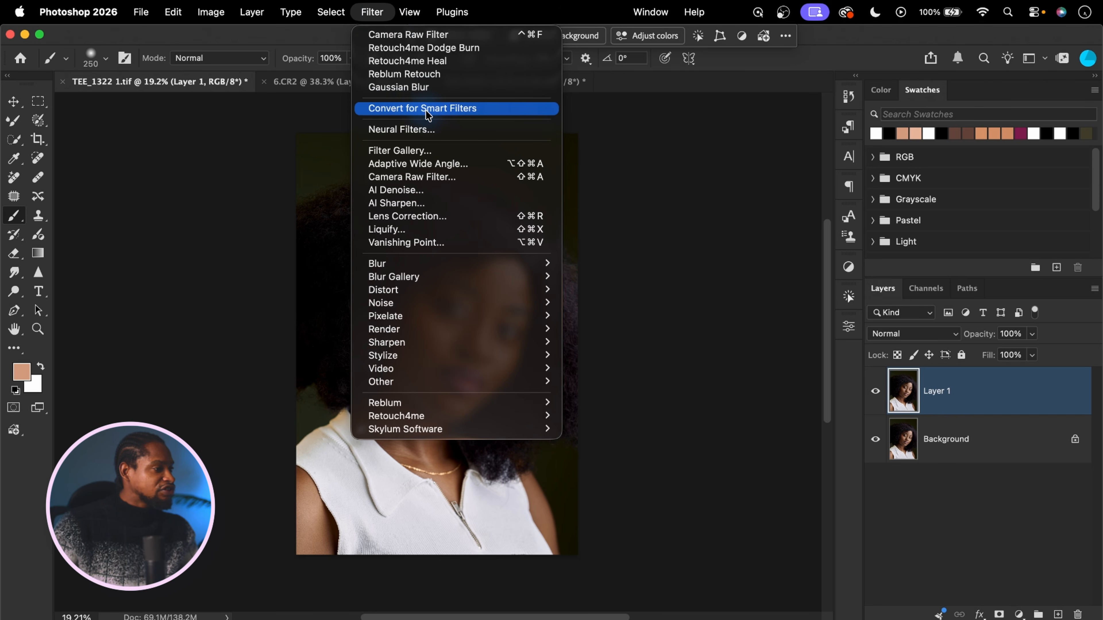
pyautogui.click(429, 108)
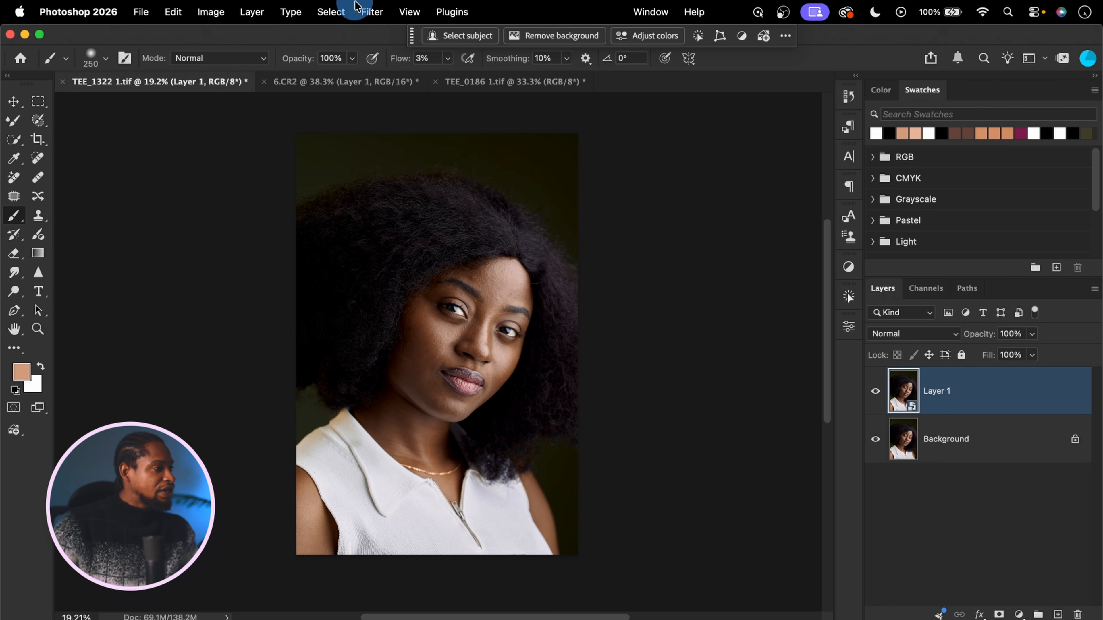
# Open the Camera Raw Filter on the TEE_1322 1.tif smart layer and apply Blemishes under Distraction Removal.
pyautogui.click(372, 11)
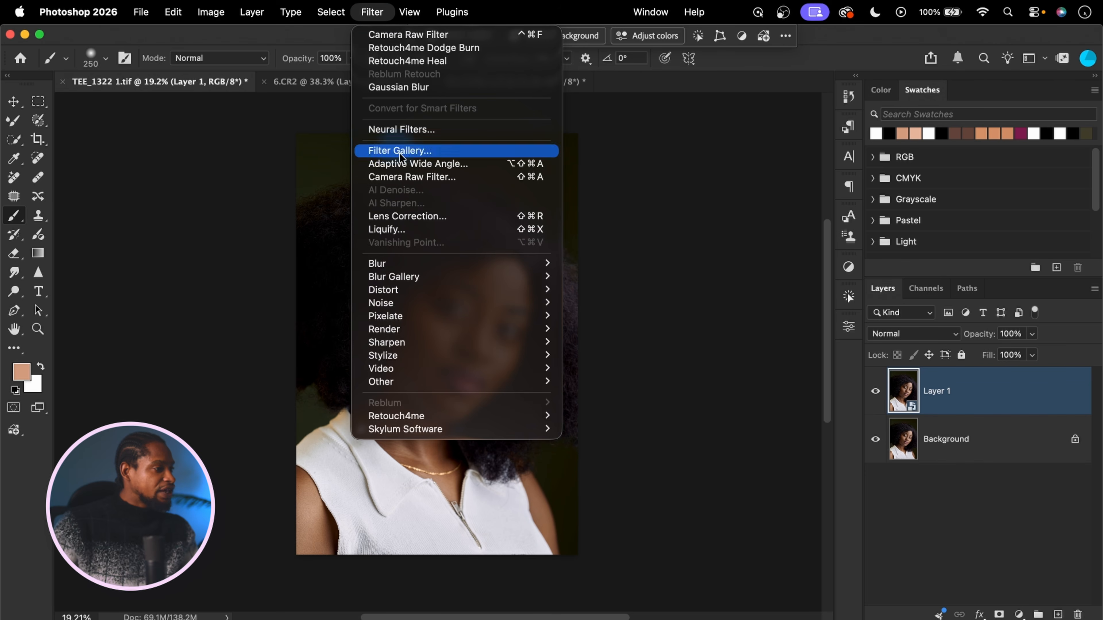
pyautogui.click(421, 178)
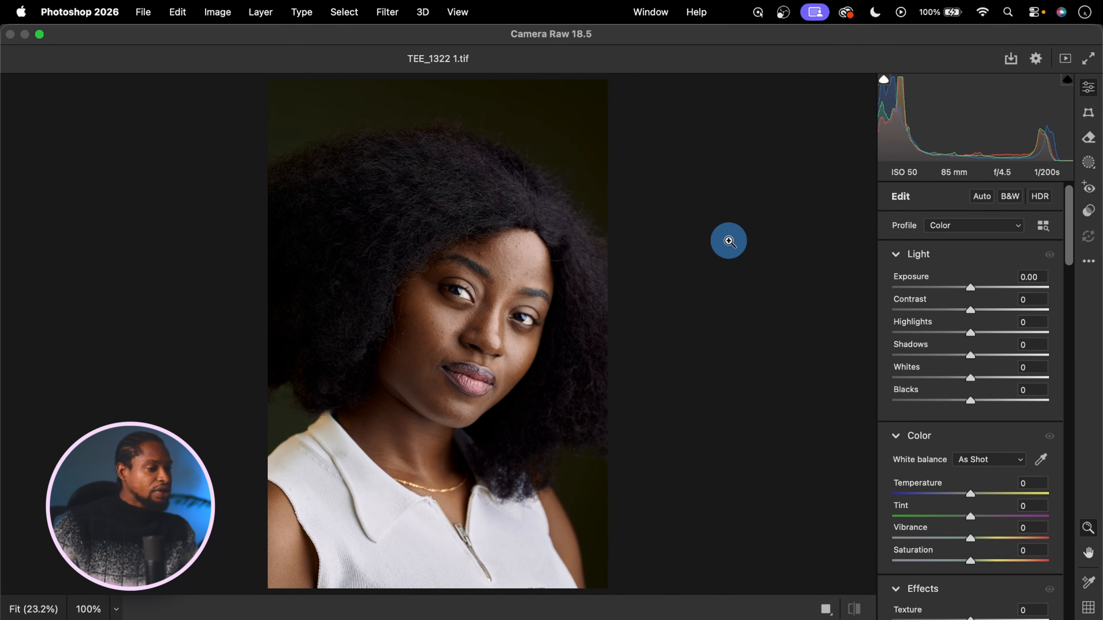
pyautogui.click(1087, 140)
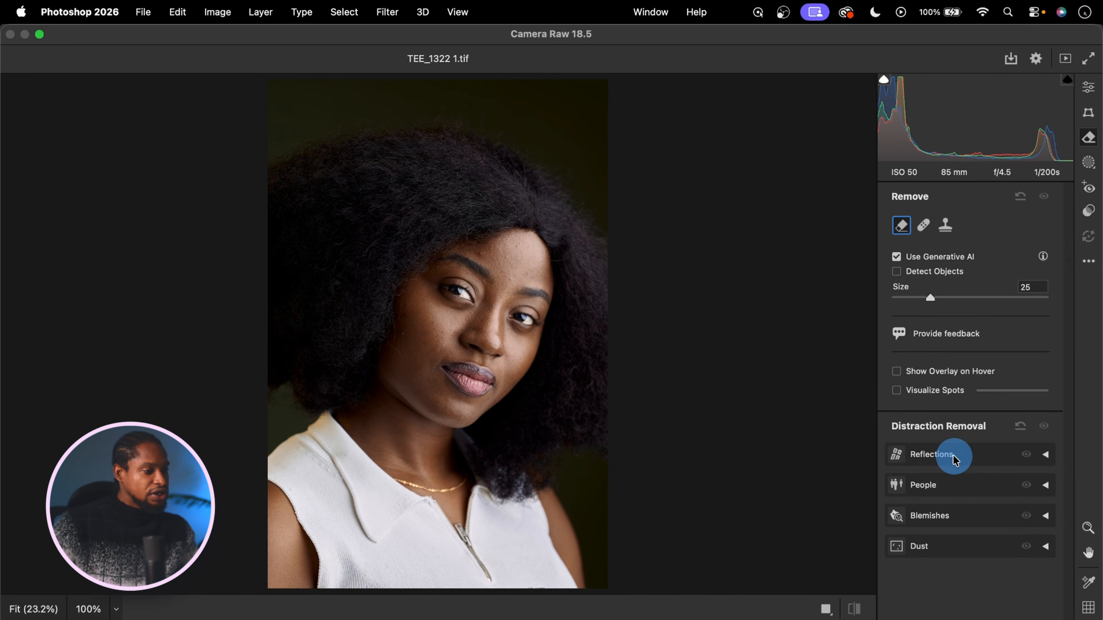
pyautogui.click(943, 516)
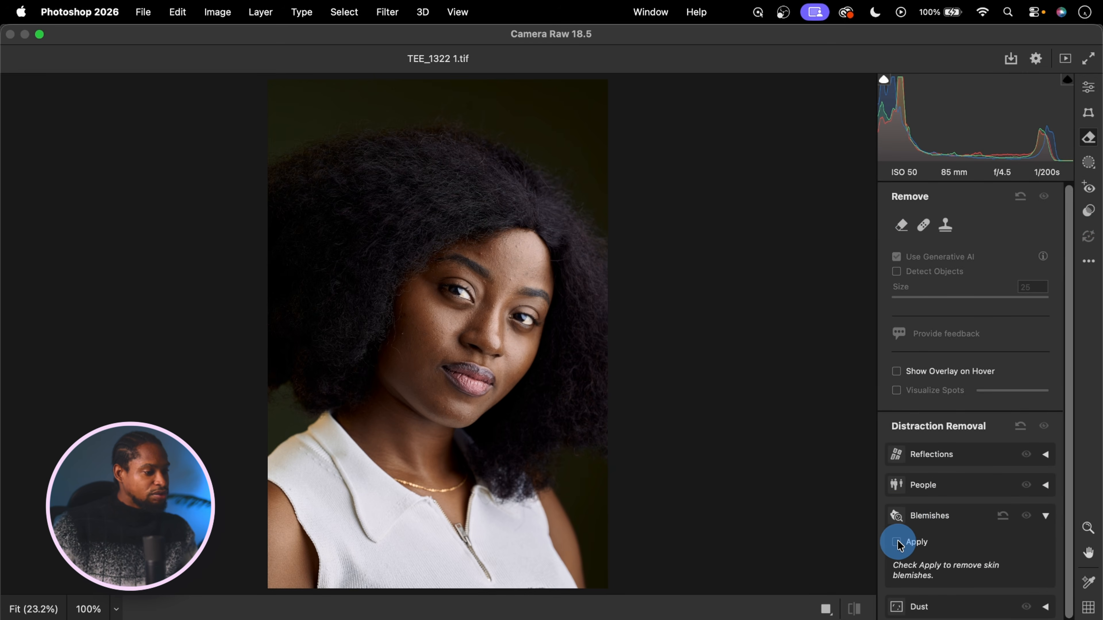
pyautogui.click(896, 542)
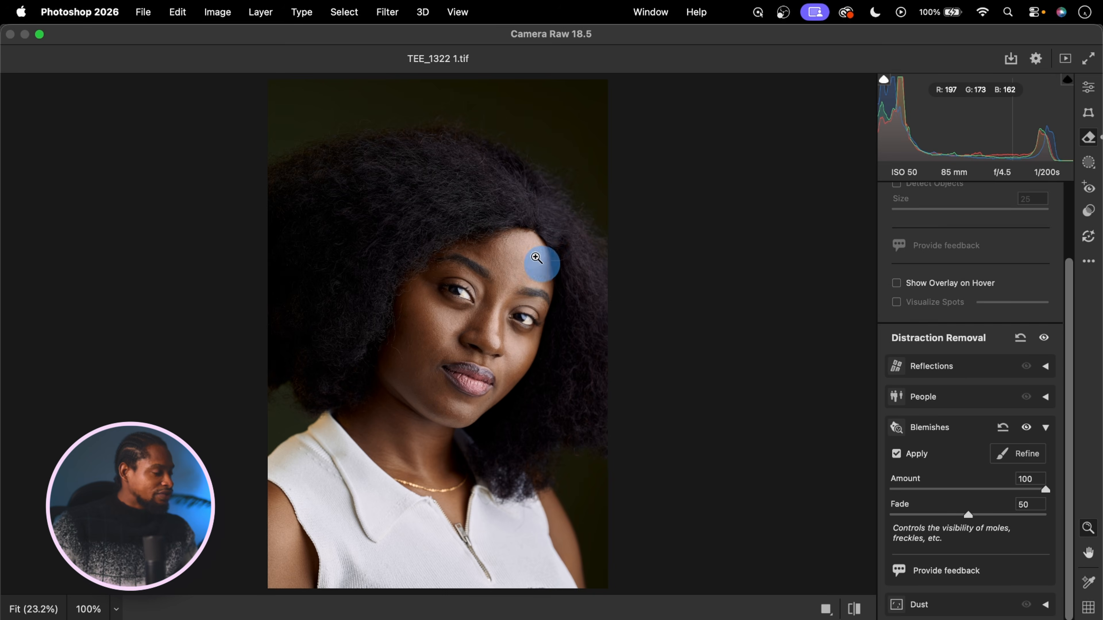
# Compare the woman's face before and after blemish removal, checking the forehead and eyebrow skin texture up close.
pyautogui.moveTo(507, 297); pyautogui.dragTo(587, 295)
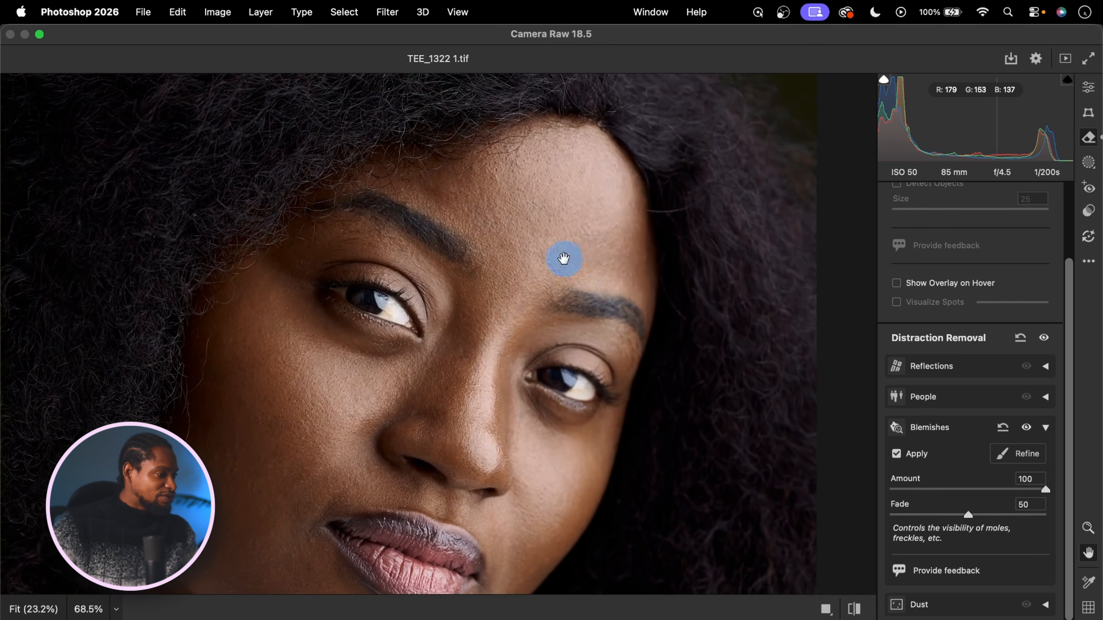
pyautogui.moveTo(563, 258); pyautogui.dragTo(614, 243)
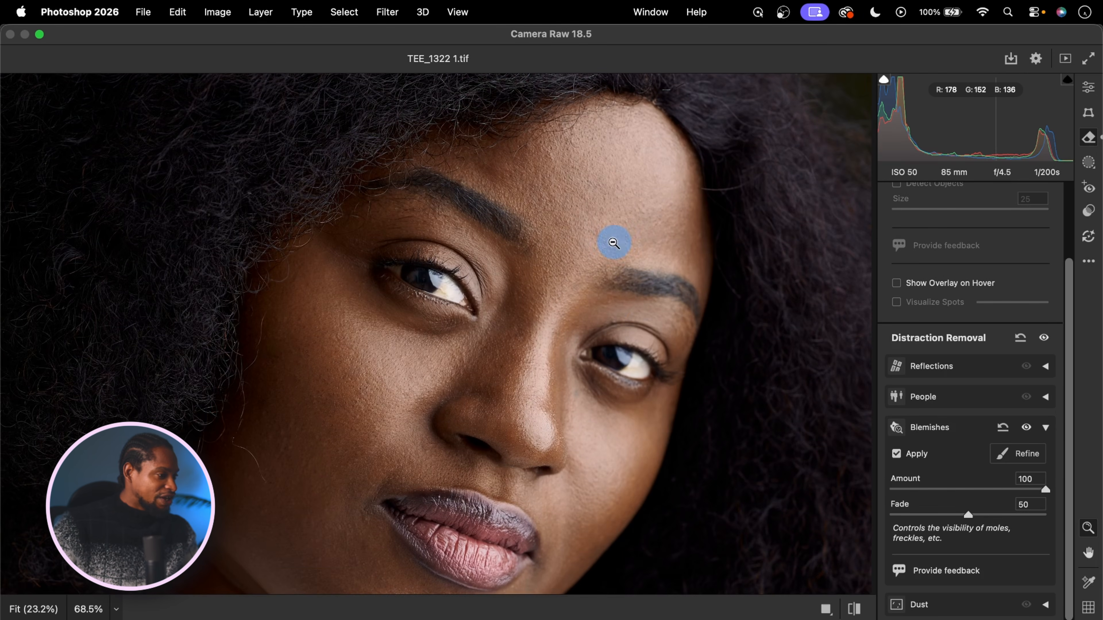
pyautogui.click(854, 609)
pyautogui.click(854, 609)
pyautogui.moveTo(517, 147); pyautogui.dragTo(499, 194)
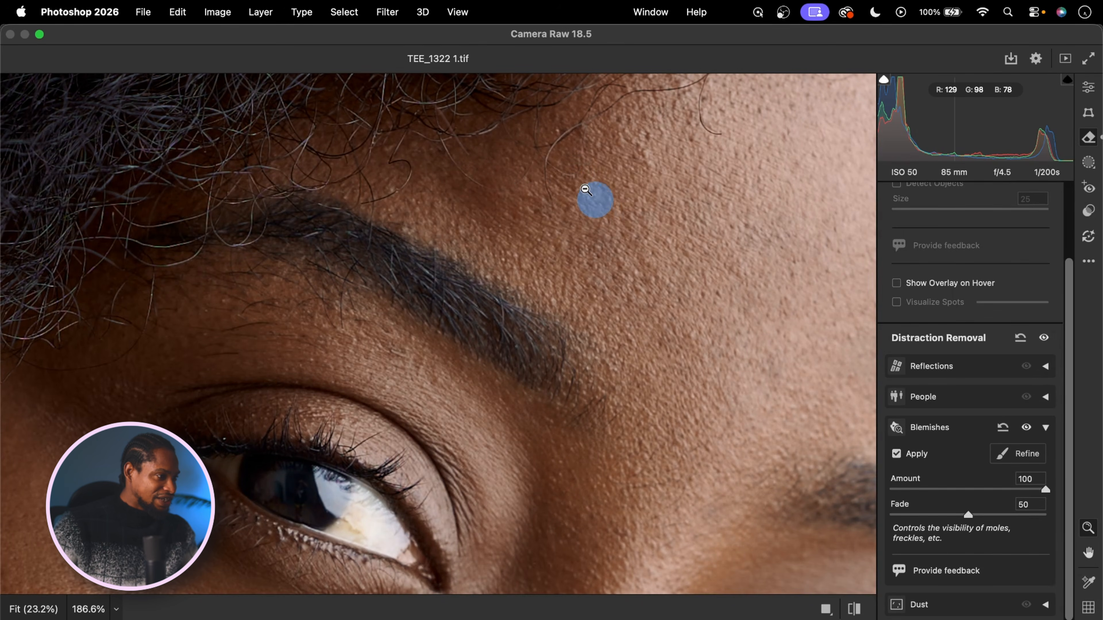
pyautogui.click(856, 610)
pyautogui.click(856, 611)
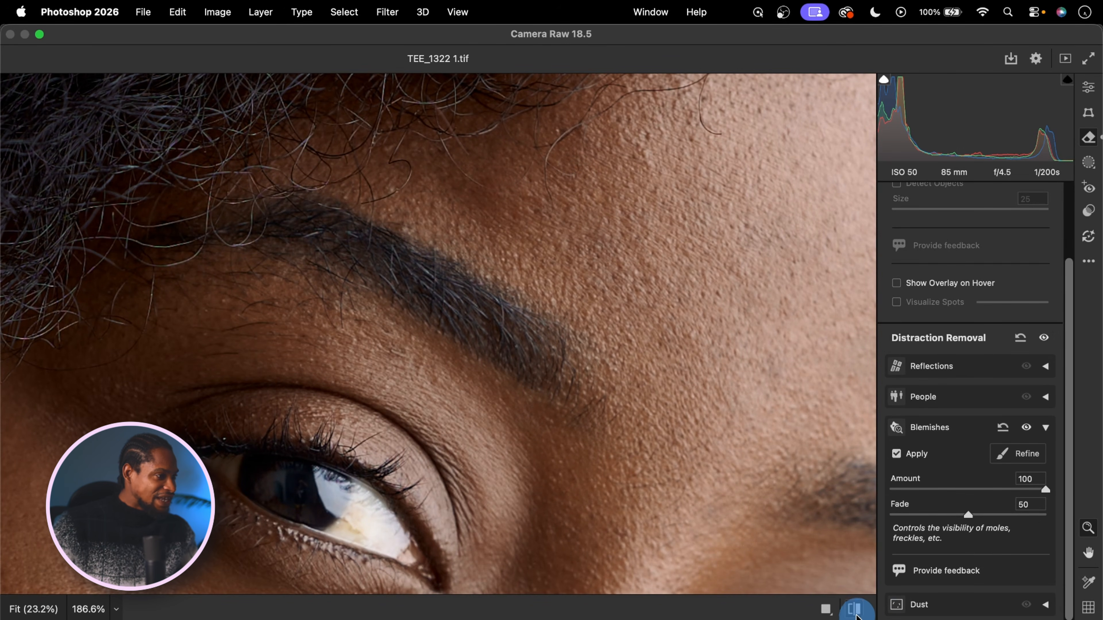
# Compare the skin around the eye with and without blemish removal and inspect the rest of the face.
pyautogui.keyDown('alt'); pyautogui.click(604, 218); pyautogui.keyUp('alt')
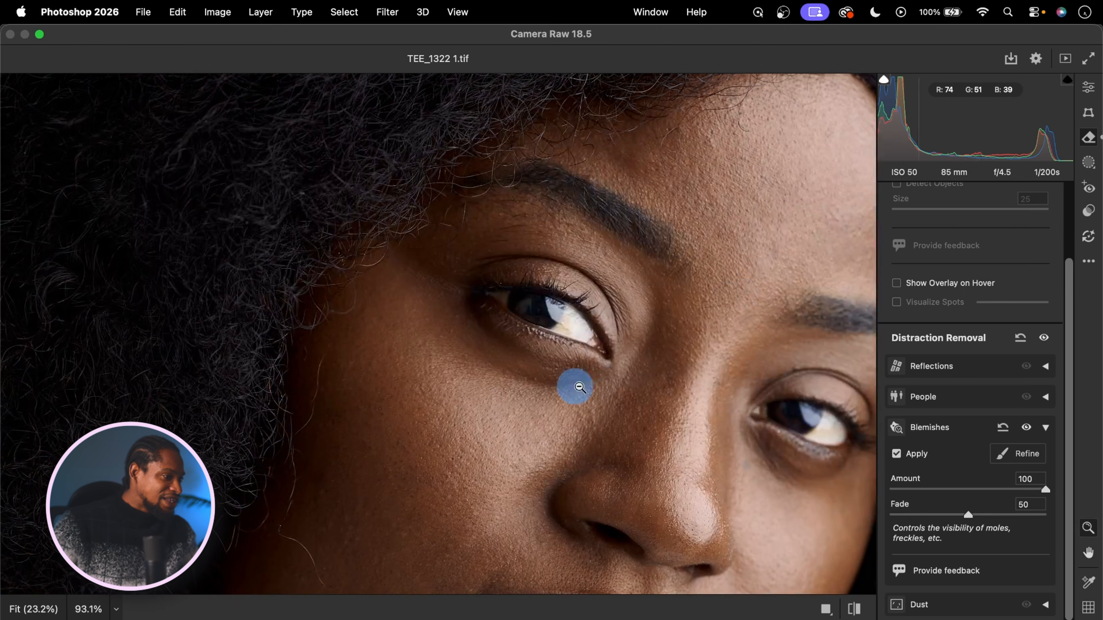
pyautogui.click(654, 255)
pyautogui.click(854, 610)
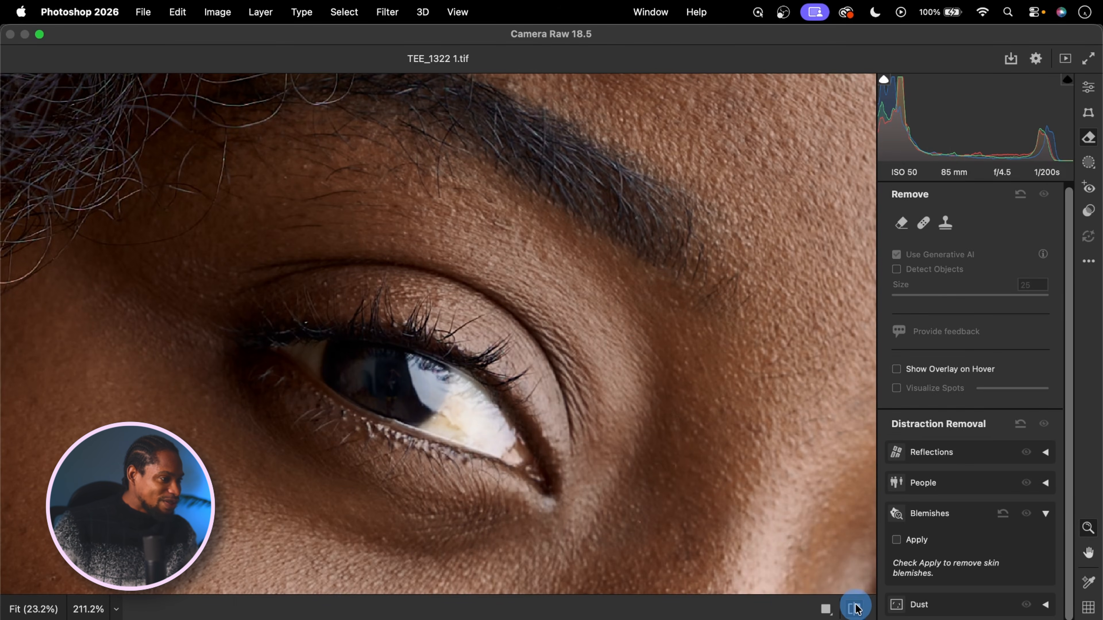
pyautogui.click(854, 610)
pyautogui.click(859, 609)
pyautogui.click(859, 609)
pyautogui.moveTo(717, 372); pyautogui.dragTo(667, 377)
pyautogui.moveTo(752, 441); pyautogui.dragTo(688, 237)
pyautogui.moveTo(729, 274); pyautogui.dragTo(670, 356)
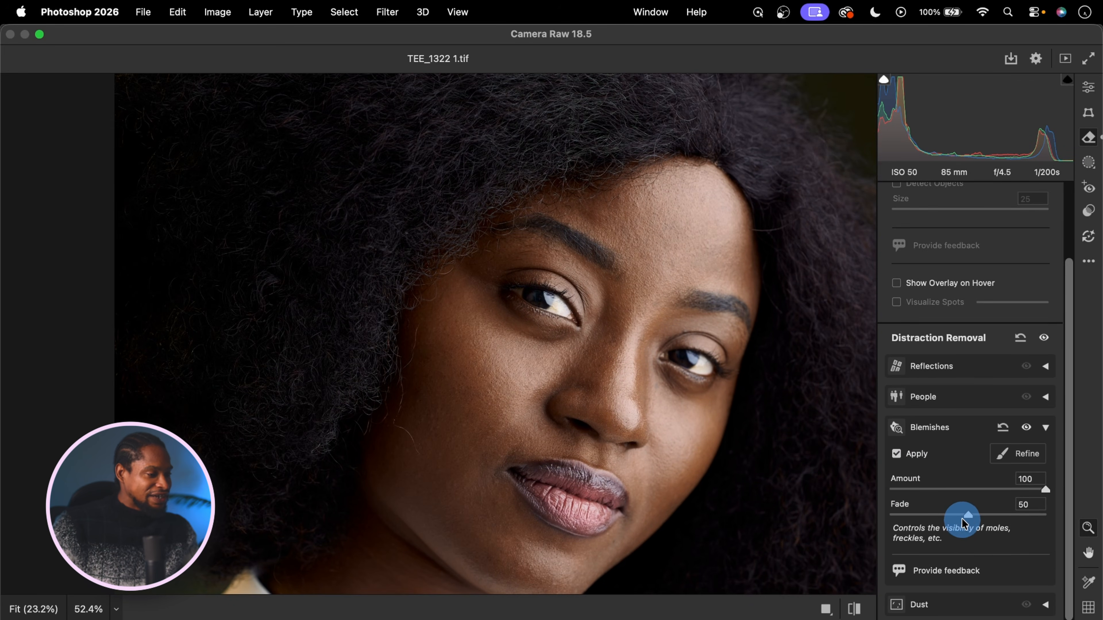
pyautogui.click(665, 246)
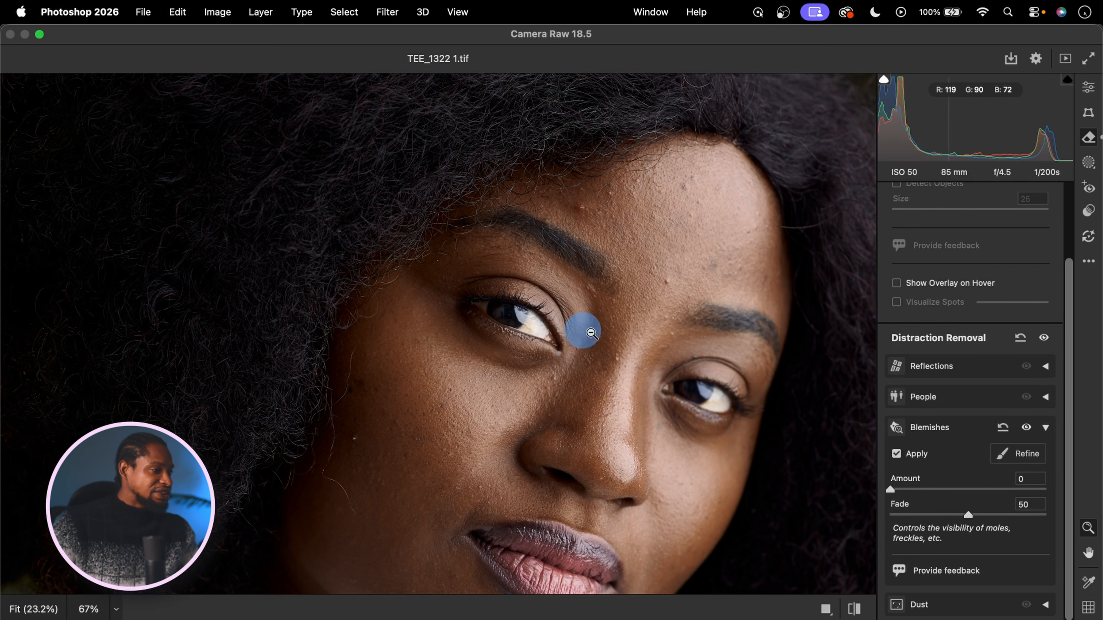
# Set the Blemishes Amount to 9 and compare the cheek skin before and after up close.
pyautogui.moveTo(658, 294); pyautogui.dragTo(694, 261)
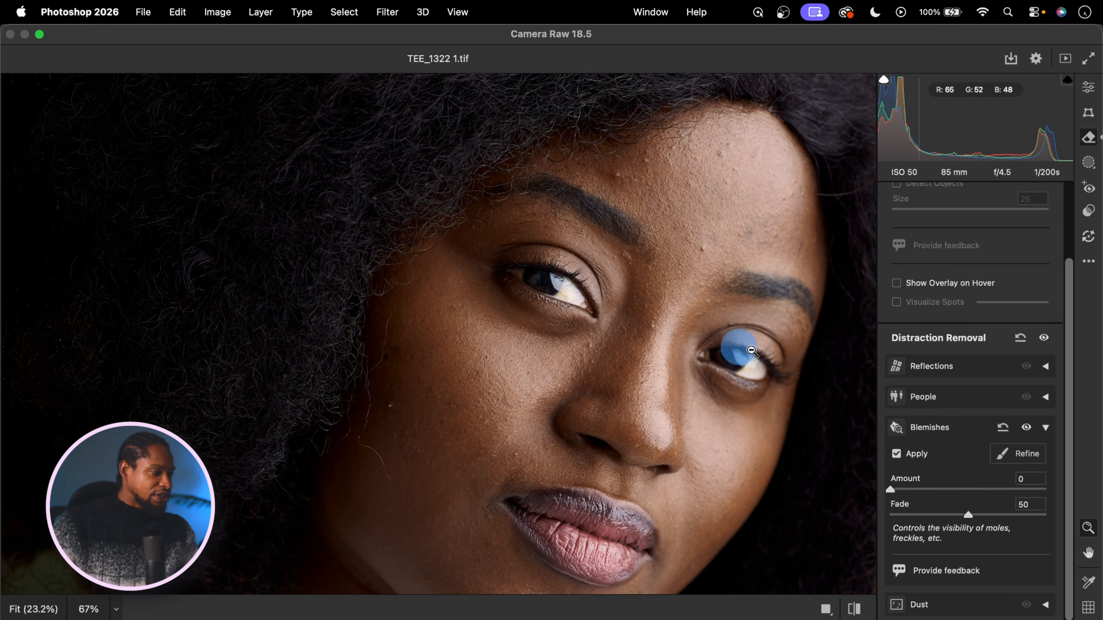
pyautogui.scroll(-3, 790, 443)
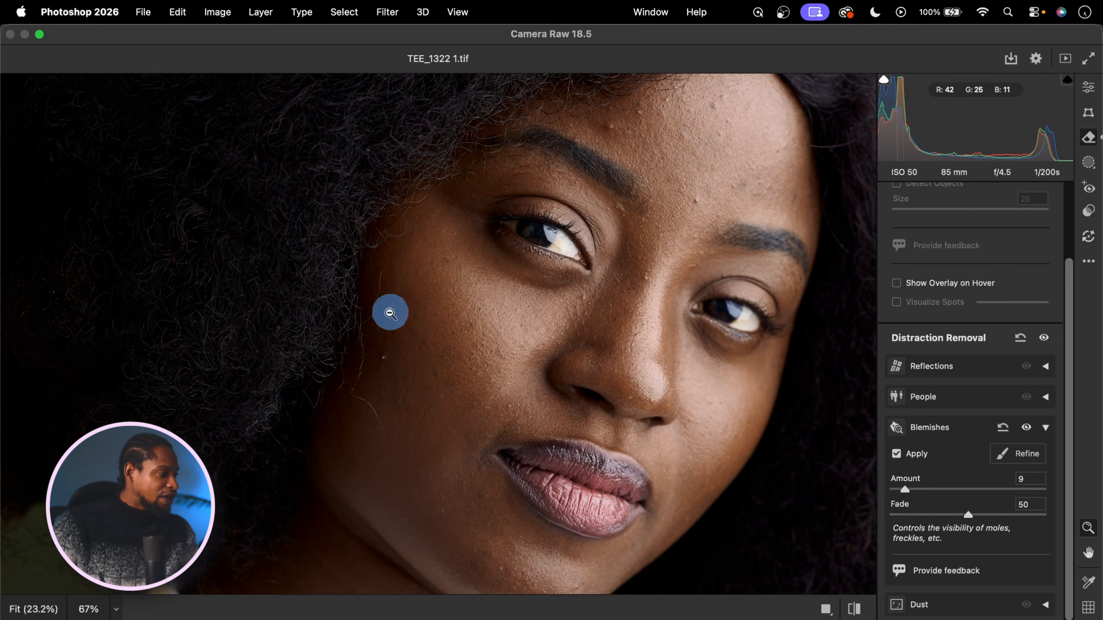
pyautogui.click(390, 297)
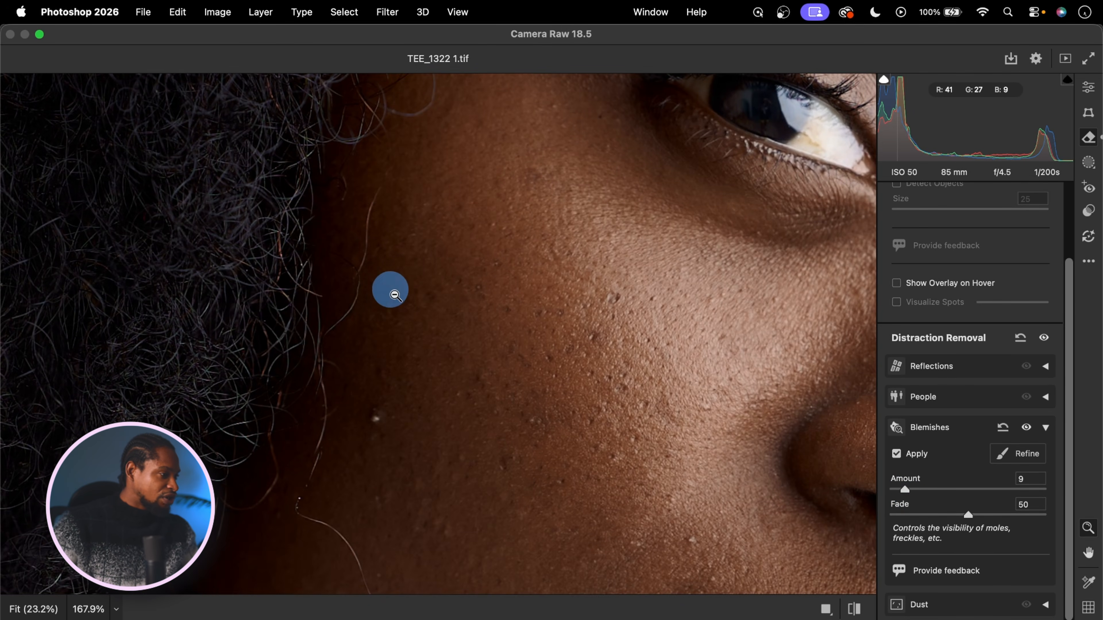
pyautogui.click(854, 608)
pyautogui.click(854, 608)
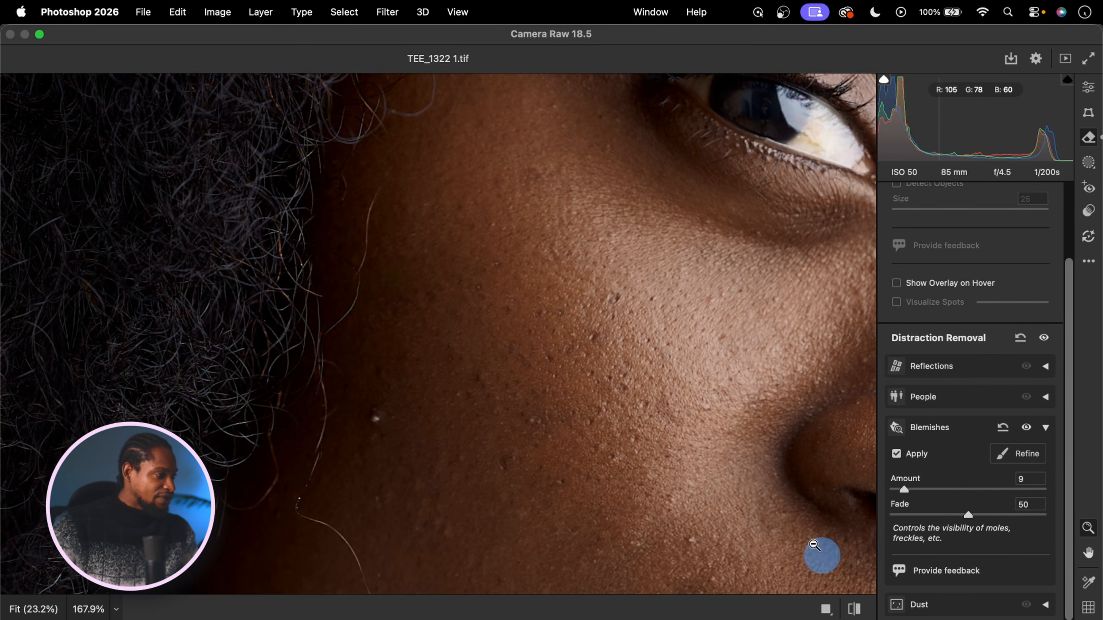
# Raise the Blemishes Amount to 31 and compare the woman's face with and without the removal.
pyautogui.moveTo(485, 426); pyautogui.dragTo(391, 424)
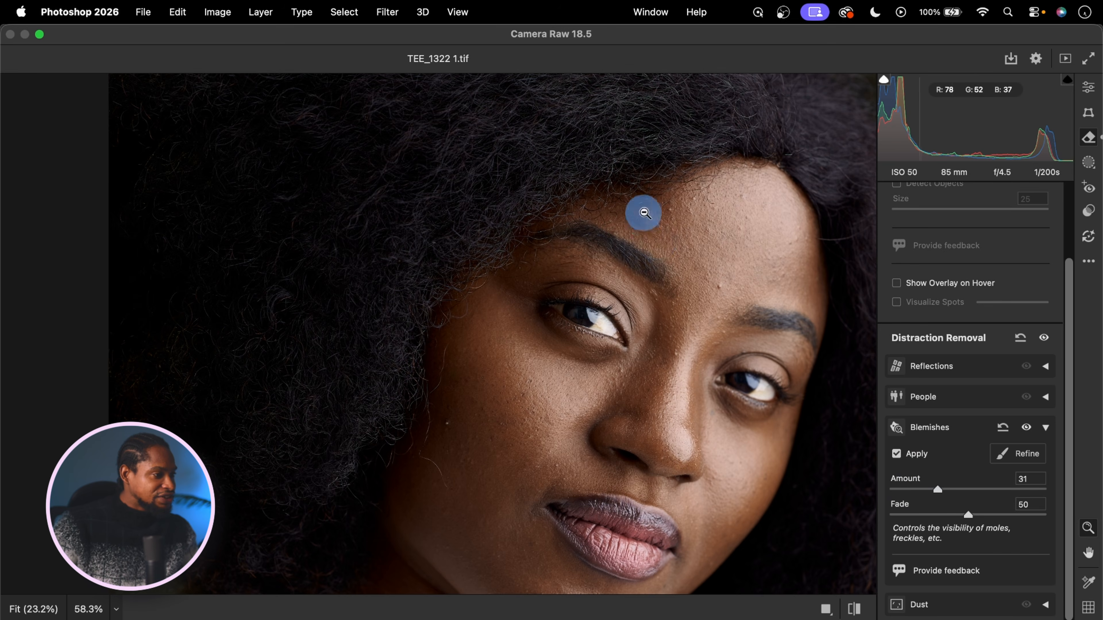
pyautogui.click(649, 226)
pyautogui.click(853, 608)
pyautogui.click(855, 608)
pyautogui.keyDown('alt'); pyautogui.click(761, 382); pyautogui.keyUp('alt')
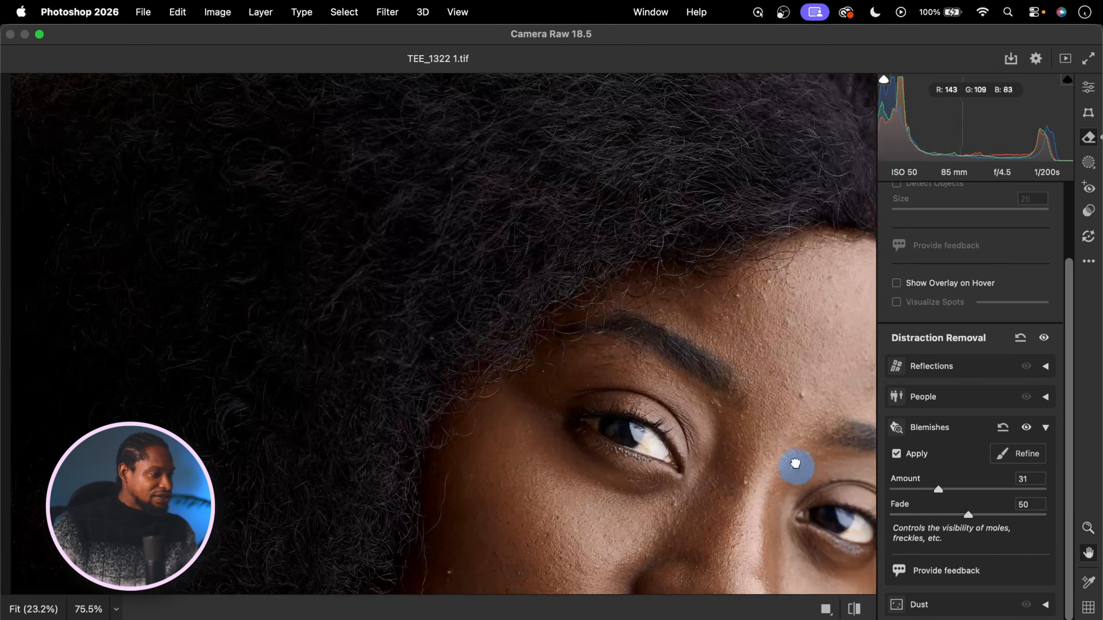
pyautogui.click(859, 608)
pyautogui.click(860, 608)
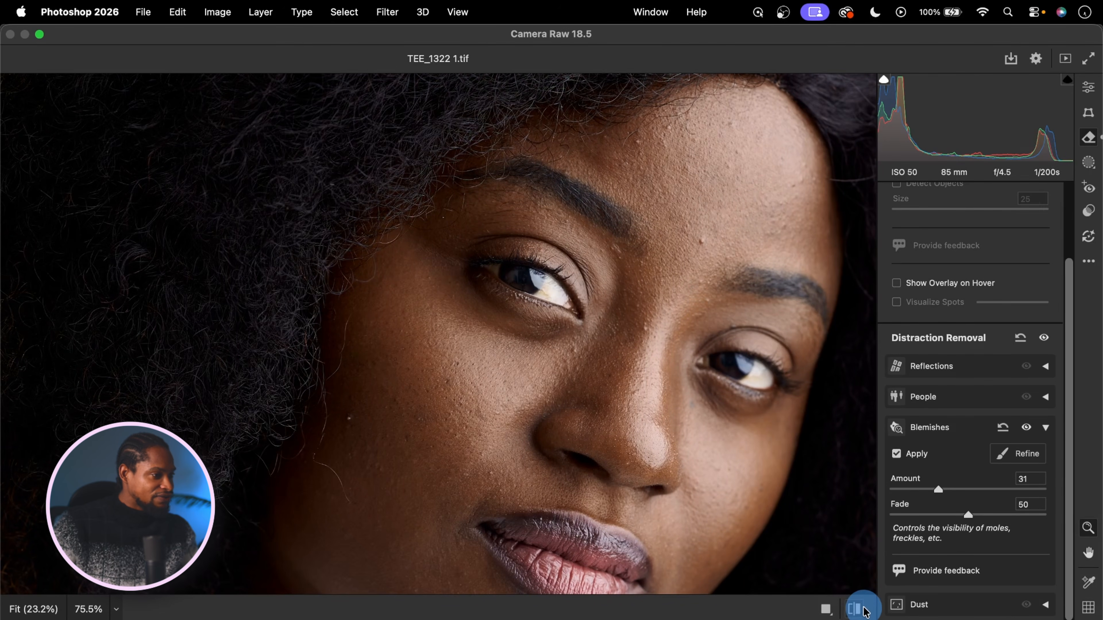
# Compare the forehead and eyebrow skin before and after blemish removal up close.
pyautogui.moveTo(812, 253); pyautogui.dragTo(775, 306)
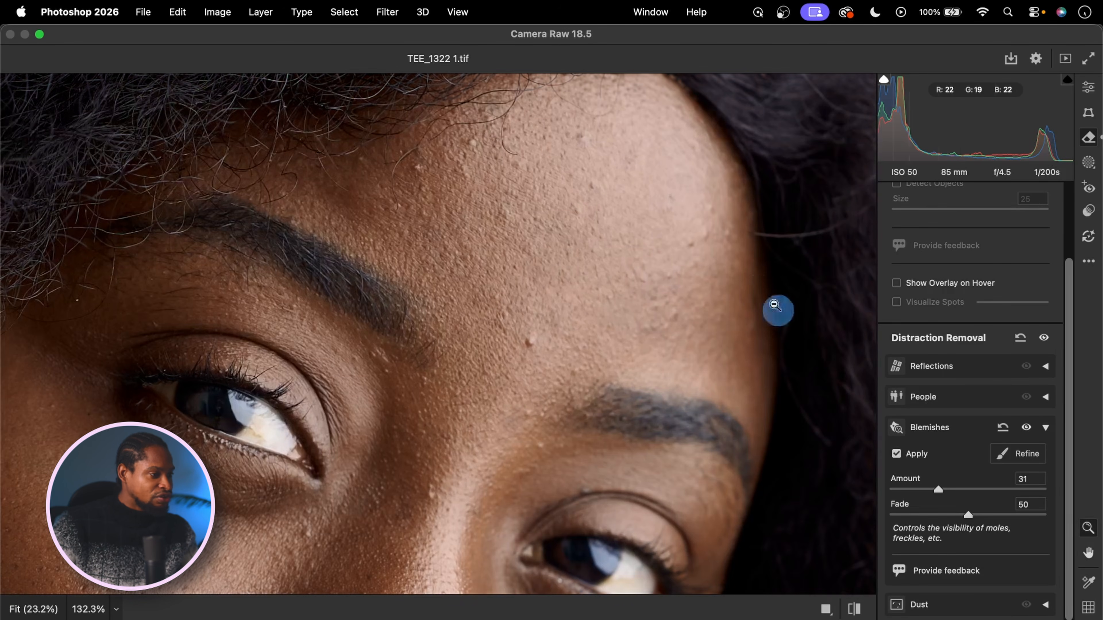
pyautogui.click(854, 608)
pyautogui.click(854, 608)
pyautogui.keyDown('alt'); pyautogui.click(709, 389); pyautogui.keyUp('alt')
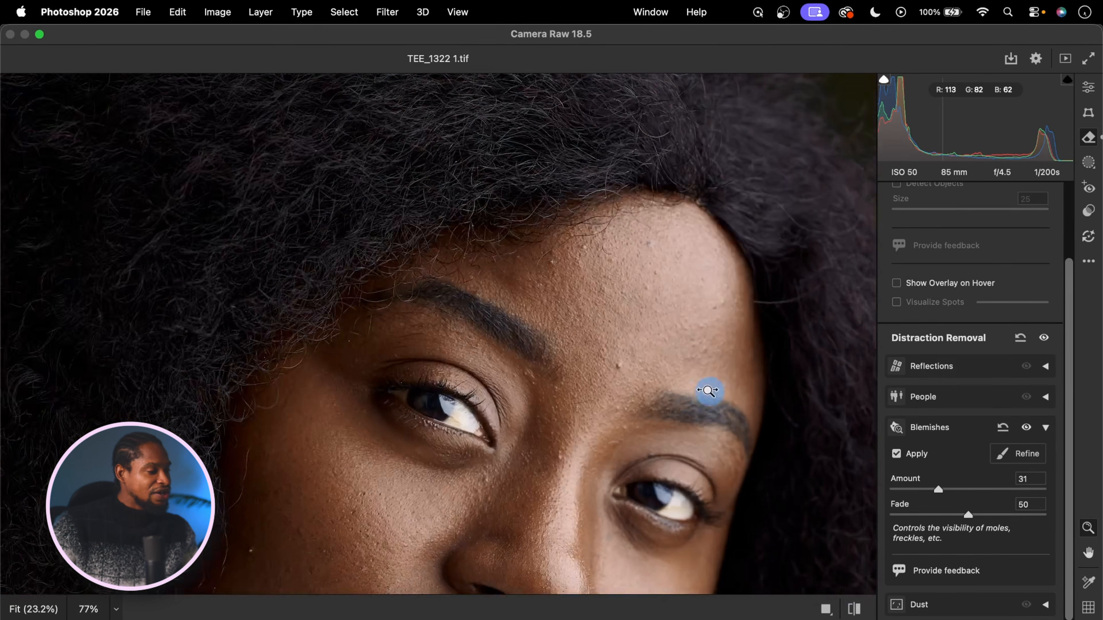
# Set the Blemishes Amount to 49 and compare the skin around the eyes and nose before and after.
pyautogui.click(947, 490)
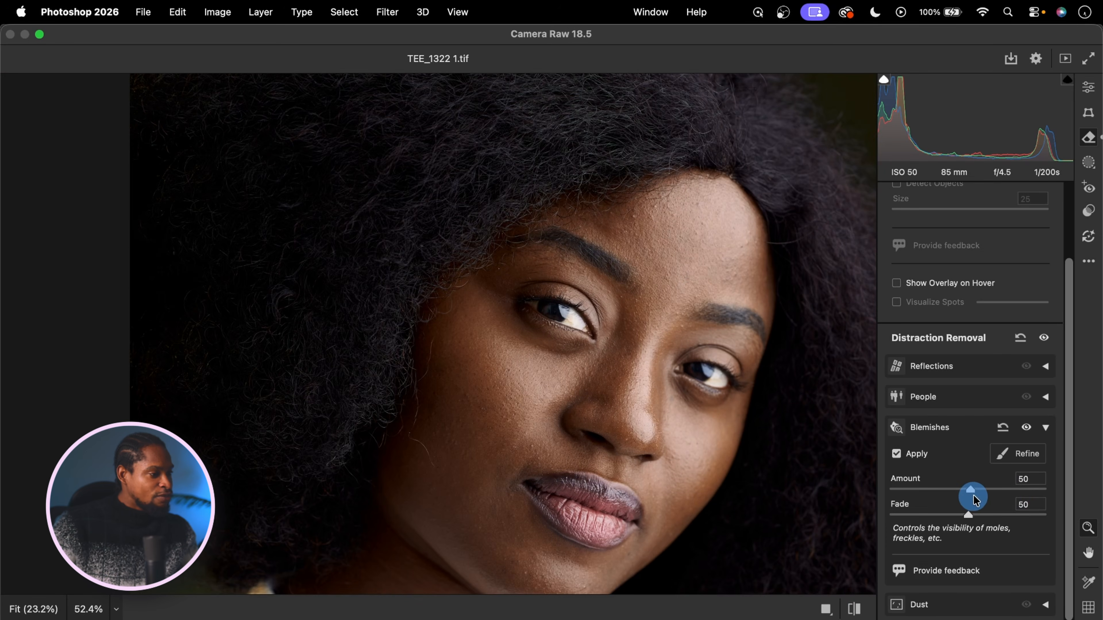
pyautogui.moveTo(963, 495); pyautogui.dragTo(963, 495)
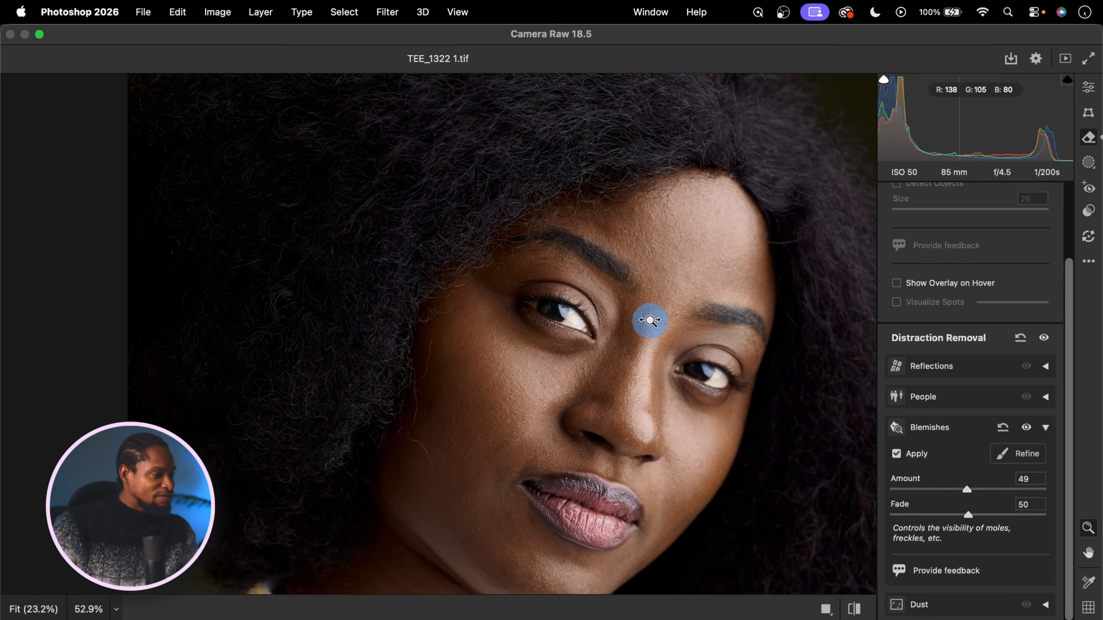
pyautogui.moveTo(647, 320); pyautogui.dragTo(722, 161)
pyautogui.click(854, 608)
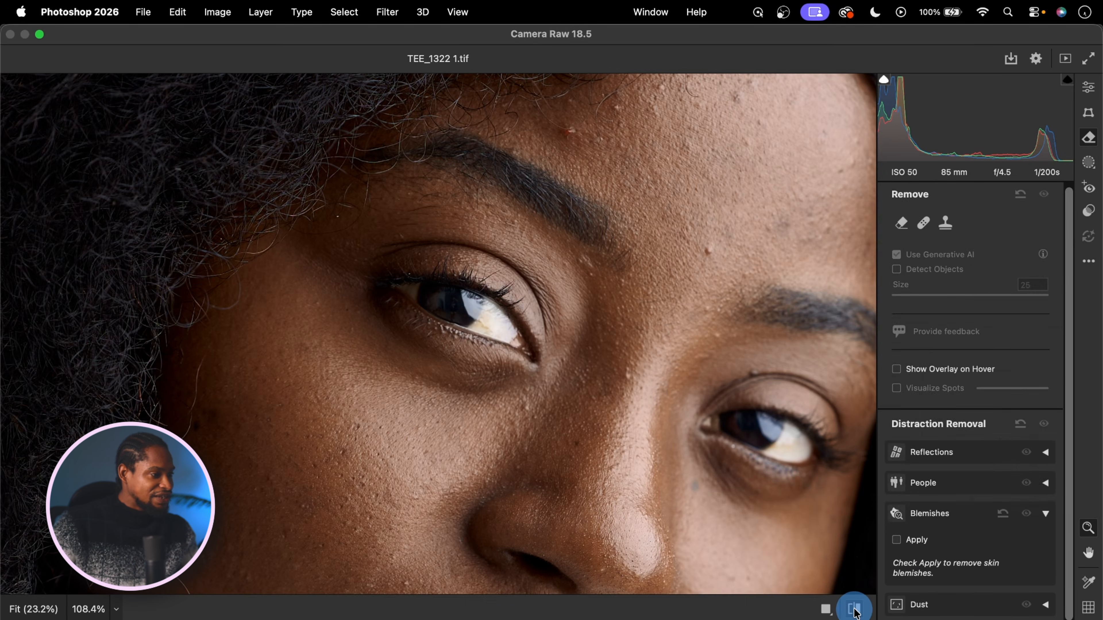
pyautogui.click(853, 611)
pyautogui.moveTo(786, 439); pyautogui.dragTo(716, 441)
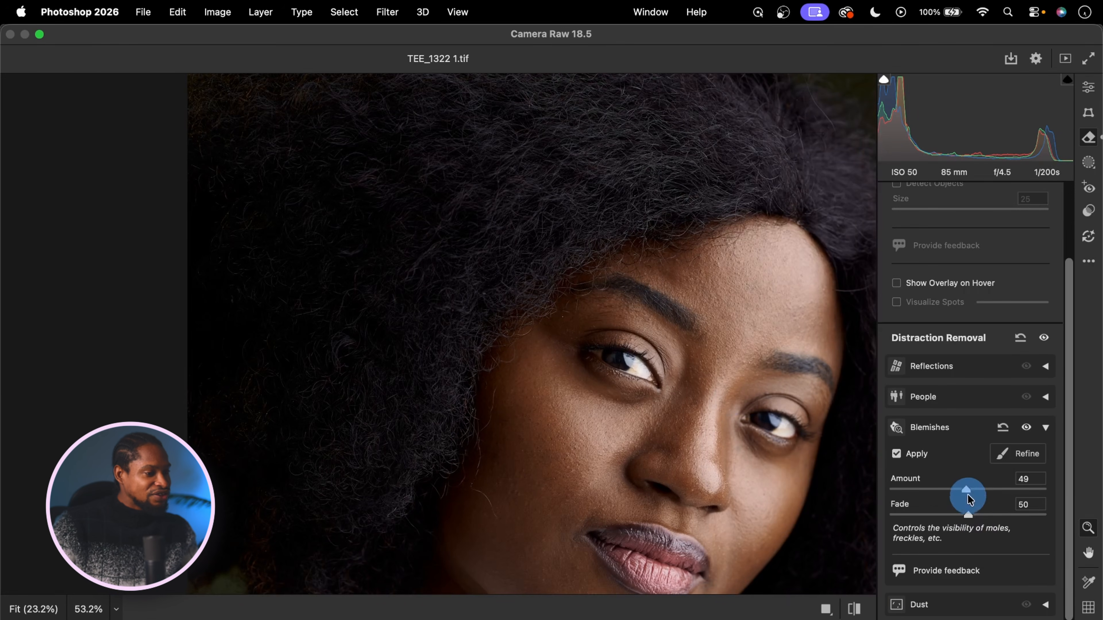
# Set the Blemishes Amount to 100 for the woman's face, trying 24 along the way.
pyautogui.moveTo(757, 396); pyautogui.dragTo(714, 310)
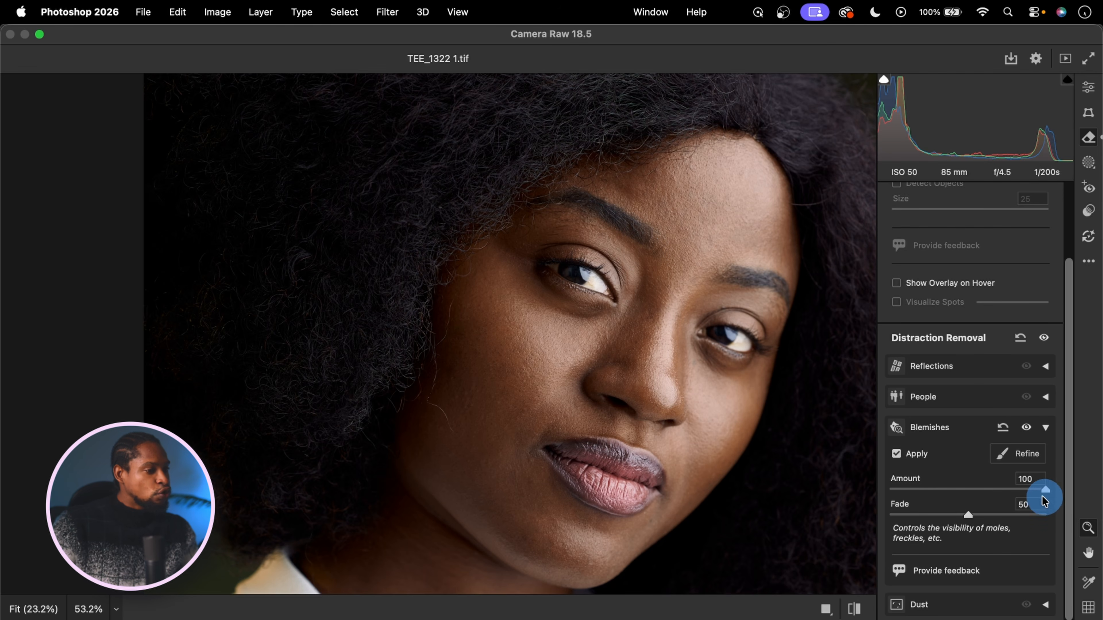
pyautogui.doubleClick(912, 478)
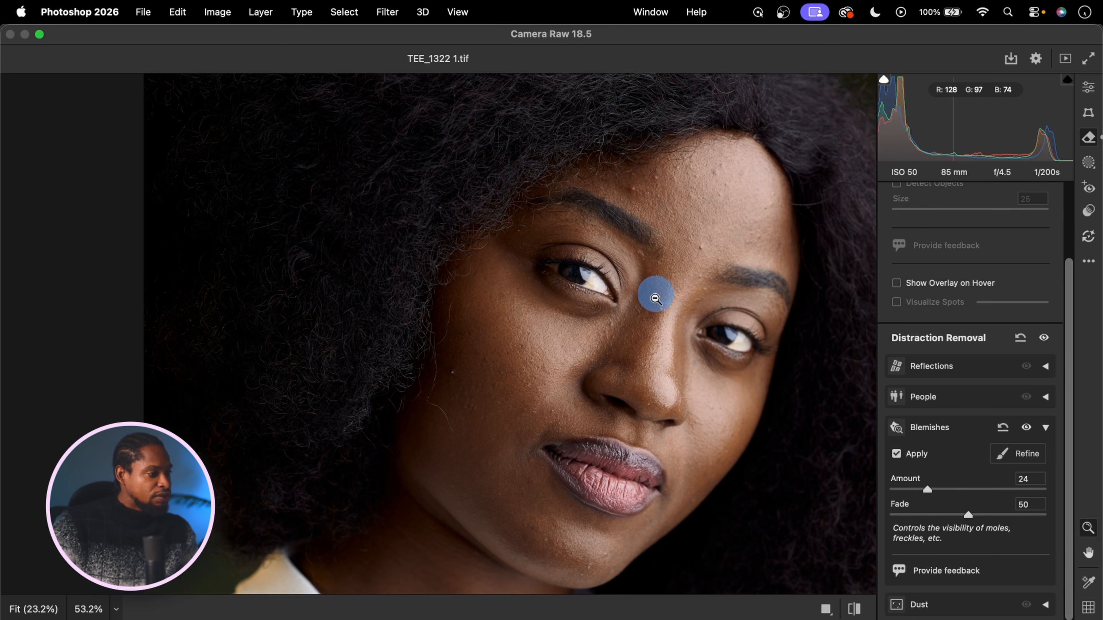
pyautogui.click(928, 491)
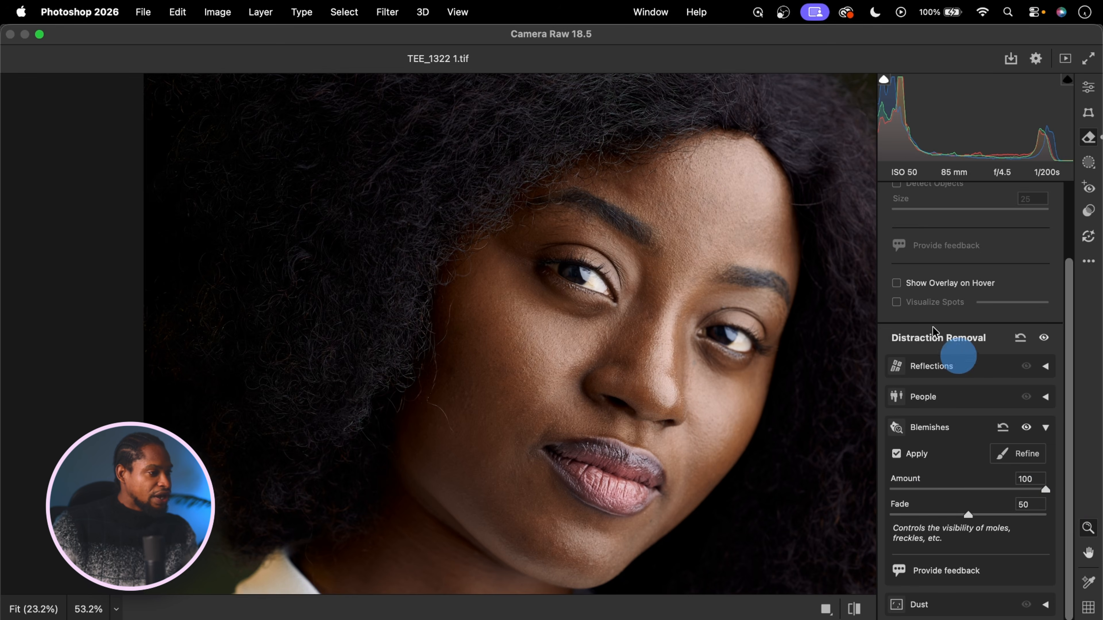
pyautogui.click(711, 197)
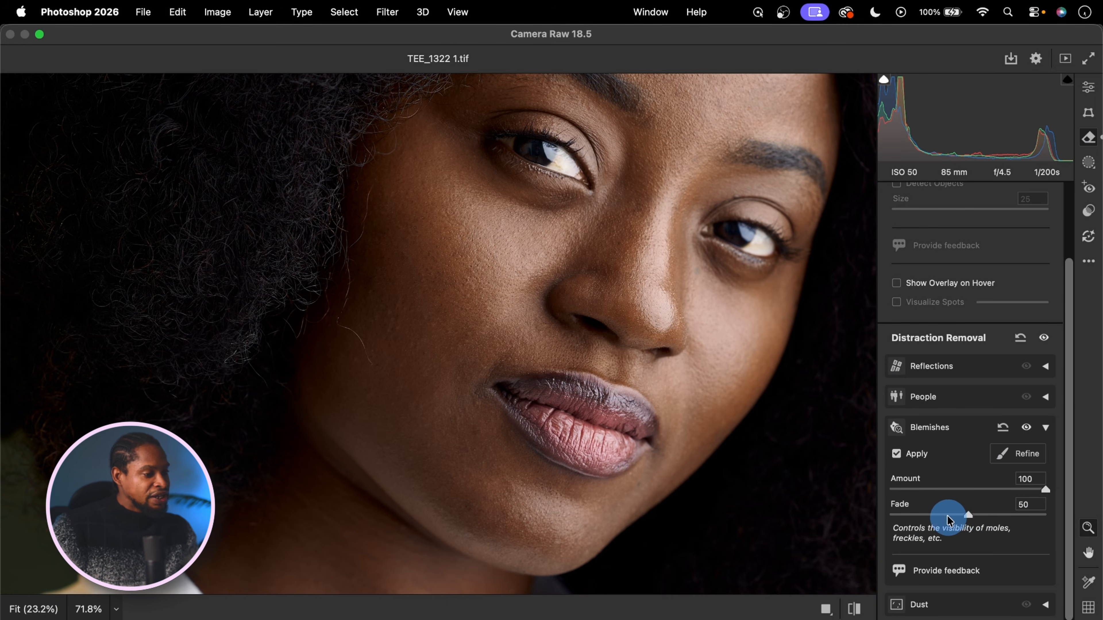
# Lower the Blemishes Fade to 0 and inspect the moles and freckles on the nose and around the eyes.
pyautogui.moveTo(967, 516); pyautogui.dragTo(886, 513)
pyautogui.moveTo(710, 261); pyautogui.dragTo(757, 276)
pyautogui.moveTo(541, 229)
pyautogui.mouseDown()
pyautogui.moveTo(552, 237)
pyautogui.moveTo(554, 221)
pyautogui.mouseUp()
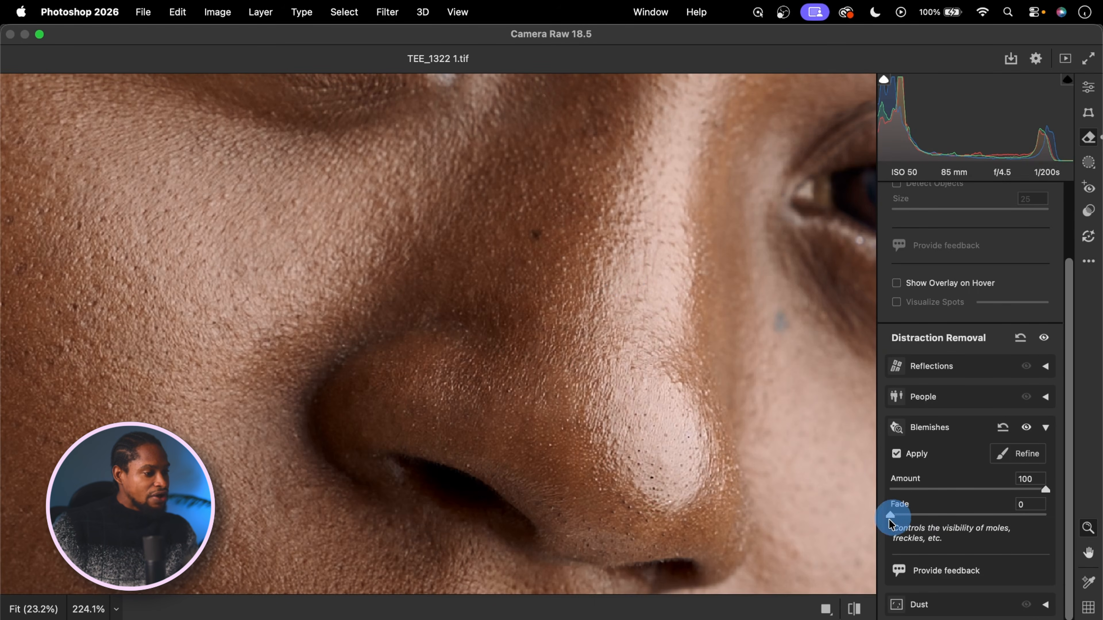
pyautogui.moveTo(703, 361); pyautogui.dragTo(656, 361)
pyautogui.moveTo(713, 295); pyautogui.dragTo(616, 414)
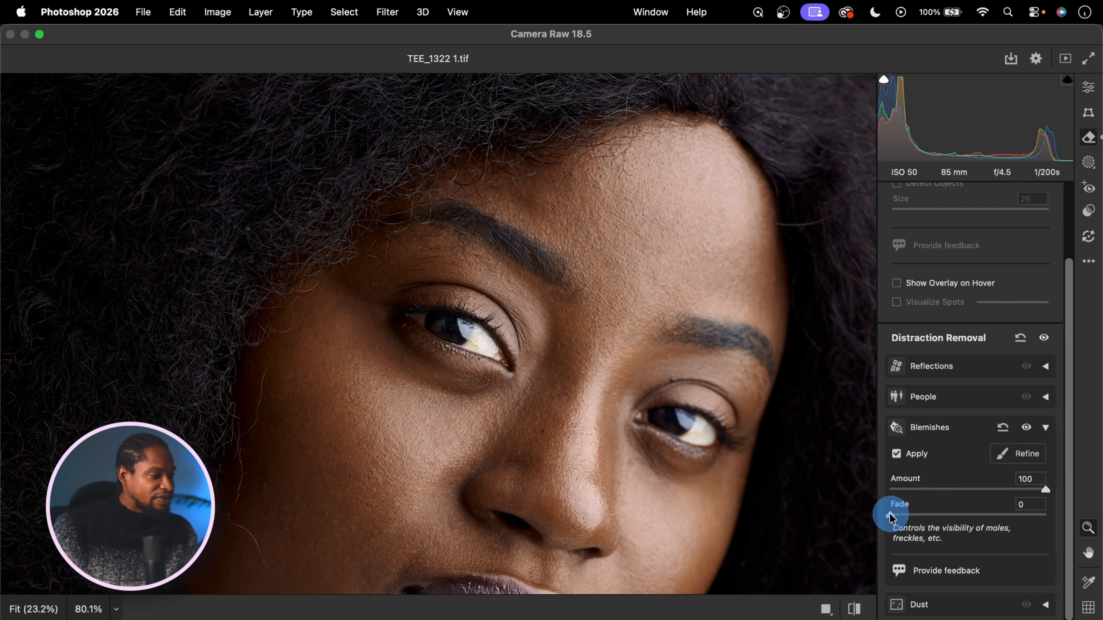
pyautogui.moveTo(542, 426)
pyautogui.mouseDown()
pyautogui.moveTo(588, 435)
pyautogui.moveTo(612, 420)
pyautogui.moveTo(549, 425)
pyautogui.mouseUp()
pyautogui.moveTo(746, 500); pyautogui.dragTo(670, 364)
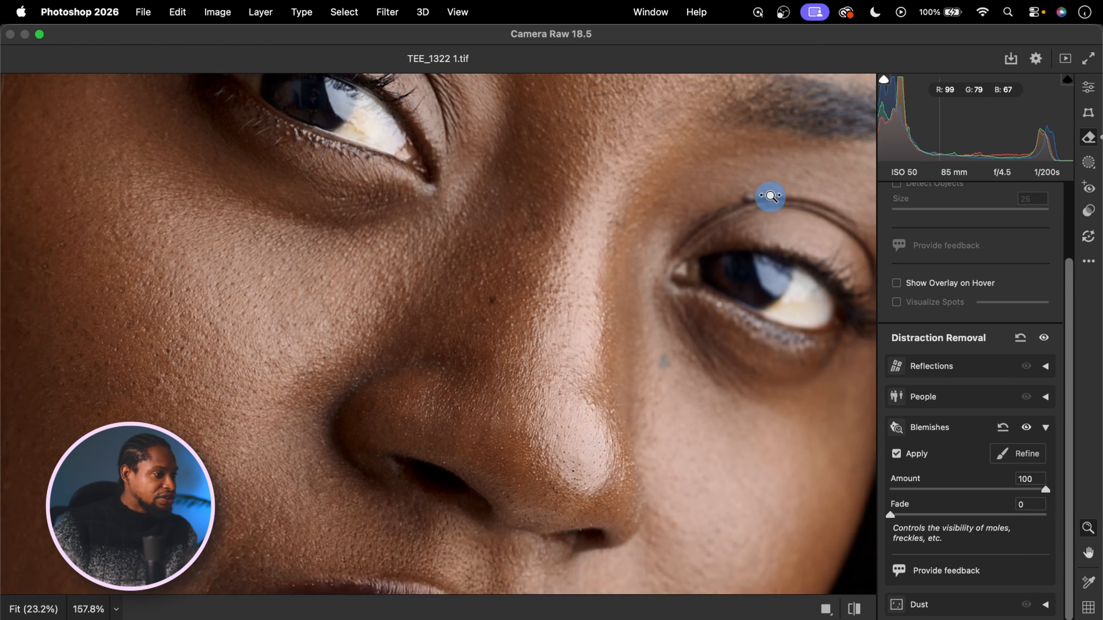
# Switch the Blemishes Fade to 100 and back to 0 to compare the moles on the eyelid and nose.
pyautogui.click(773, 196)
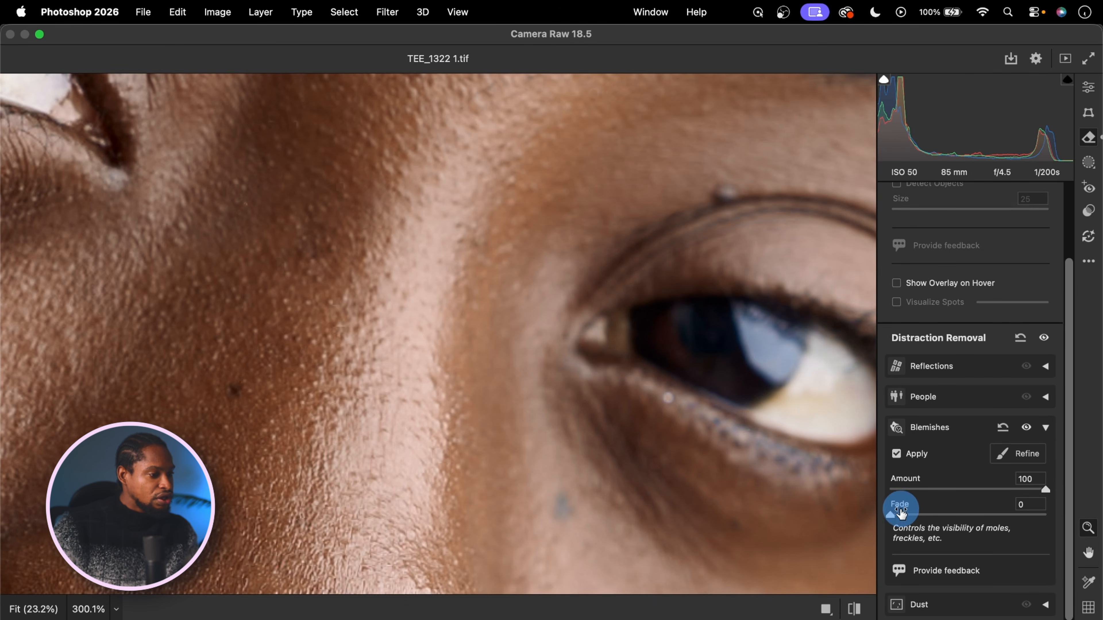
pyautogui.moveTo(1045, 527); pyautogui.dragTo(1083, 533)
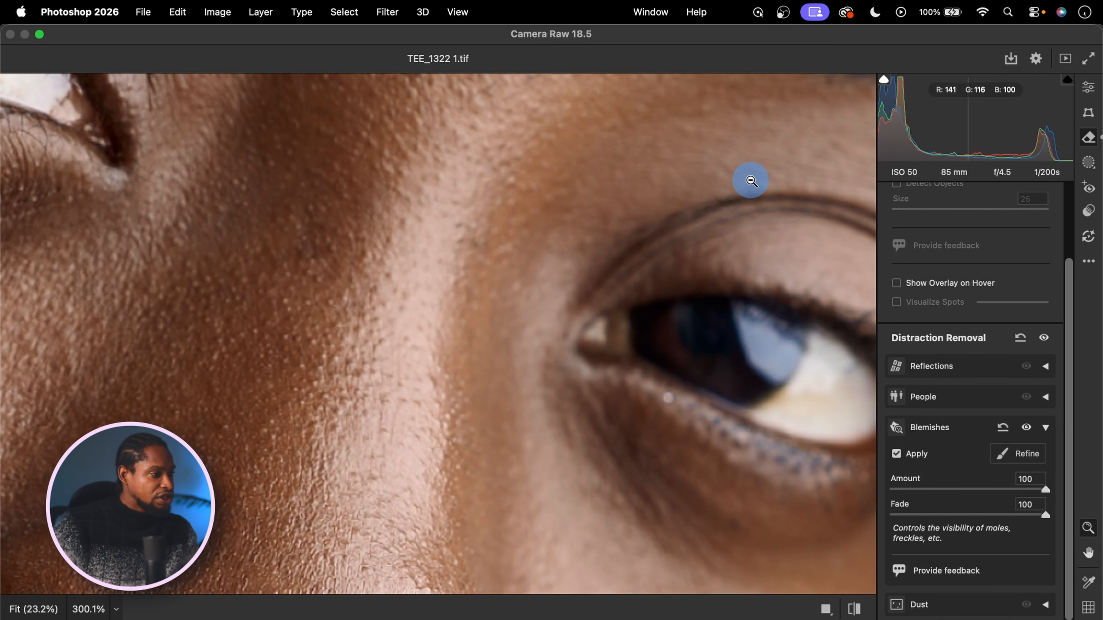
pyautogui.moveTo(1003, 514); pyautogui.dragTo(861, 500)
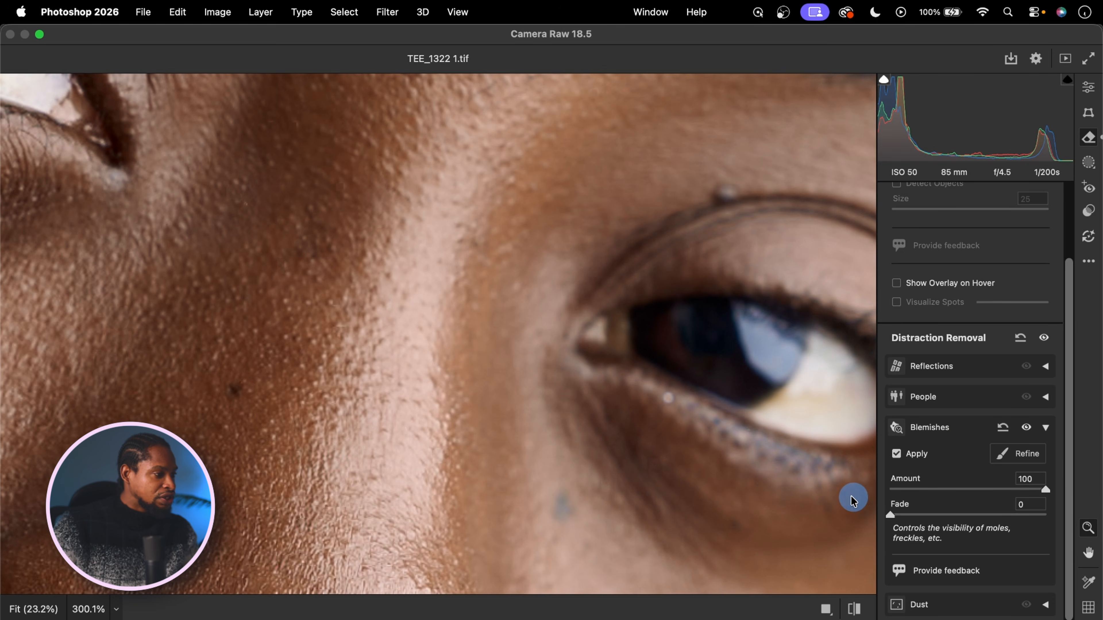
# Set the Blemishes Fade to 61 while examining the mole beneath the corner of the lips.
pyautogui.moveTo(469, 331); pyautogui.dragTo(403, 310)
pyautogui.scroll(-5, 601, 266)
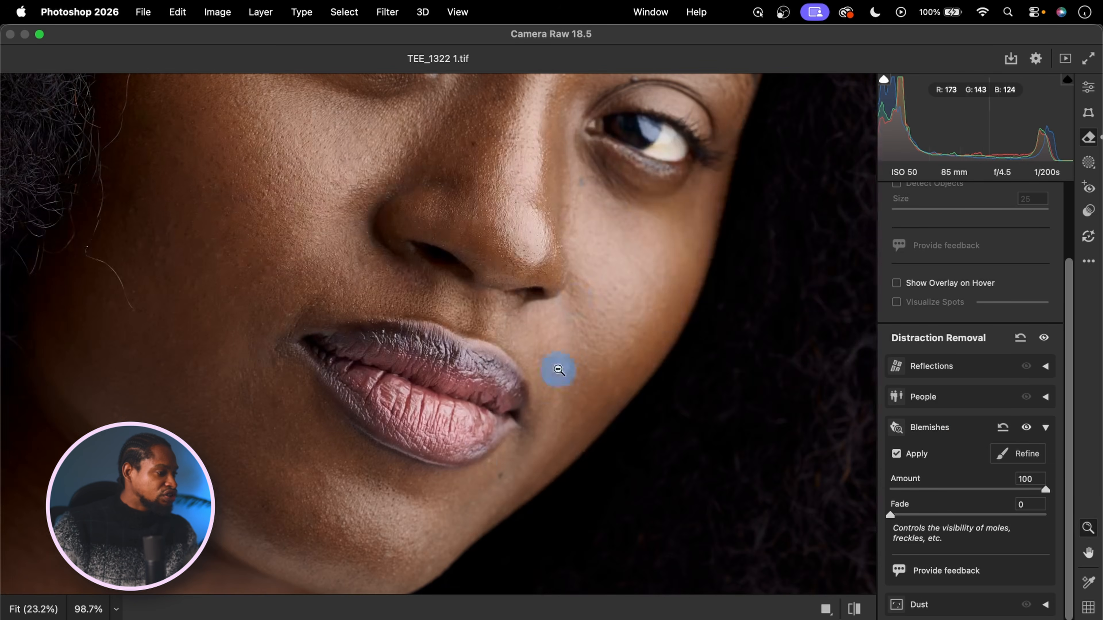
pyautogui.moveTo(587, 416); pyautogui.dragTo(635, 389)
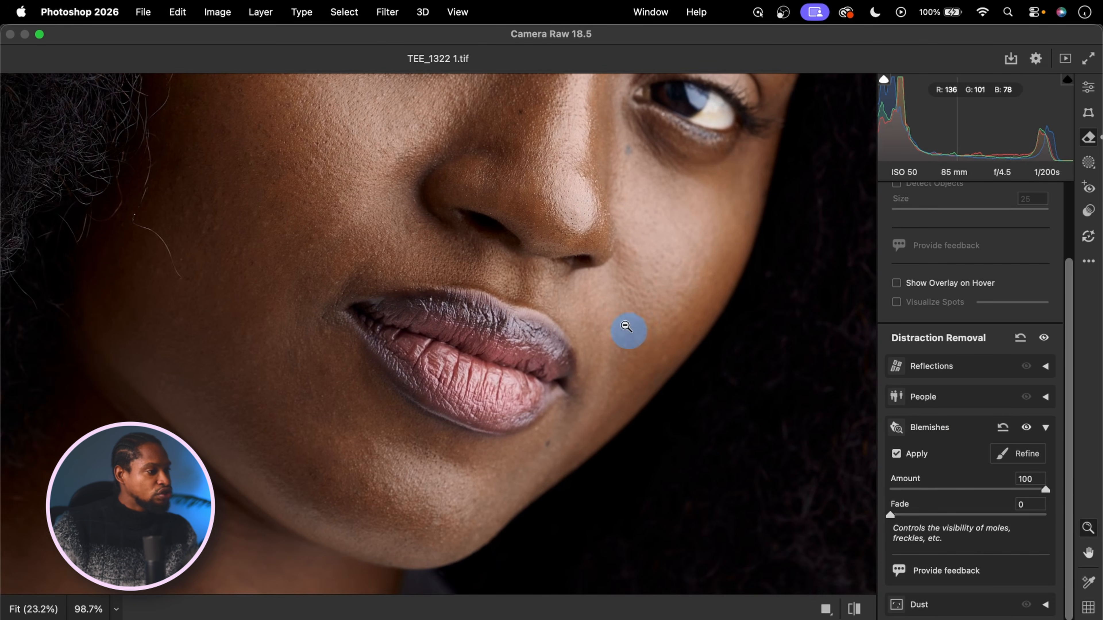
pyautogui.moveTo(617, 295); pyautogui.dragTo(630, 361)
pyautogui.scroll(4, 621, 428)
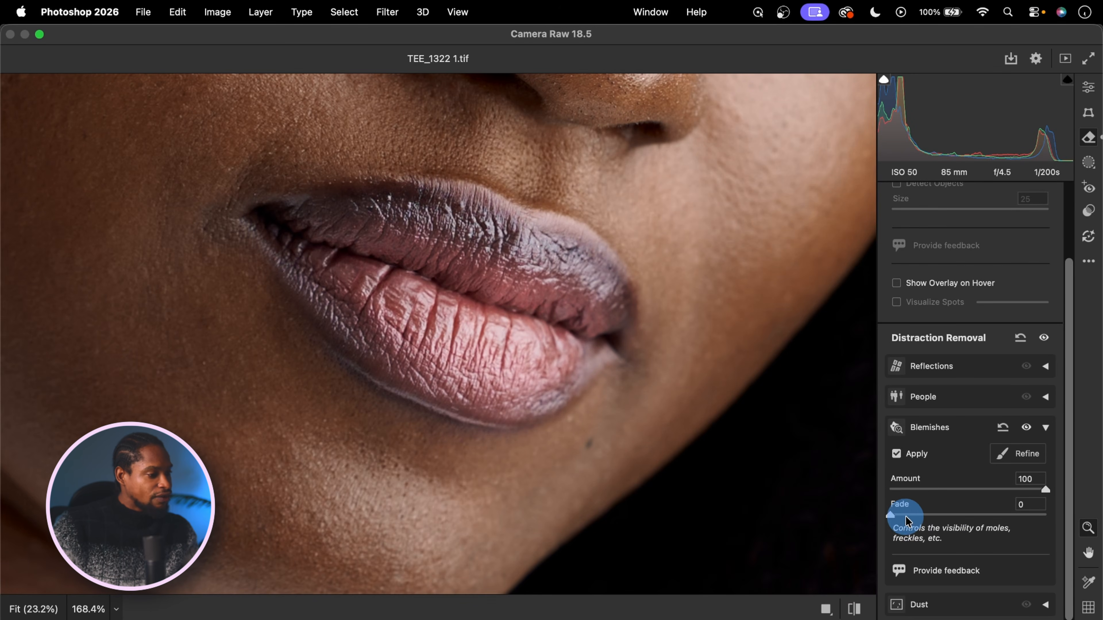
pyautogui.moveTo(986, 530); pyautogui.dragTo(984, 530)
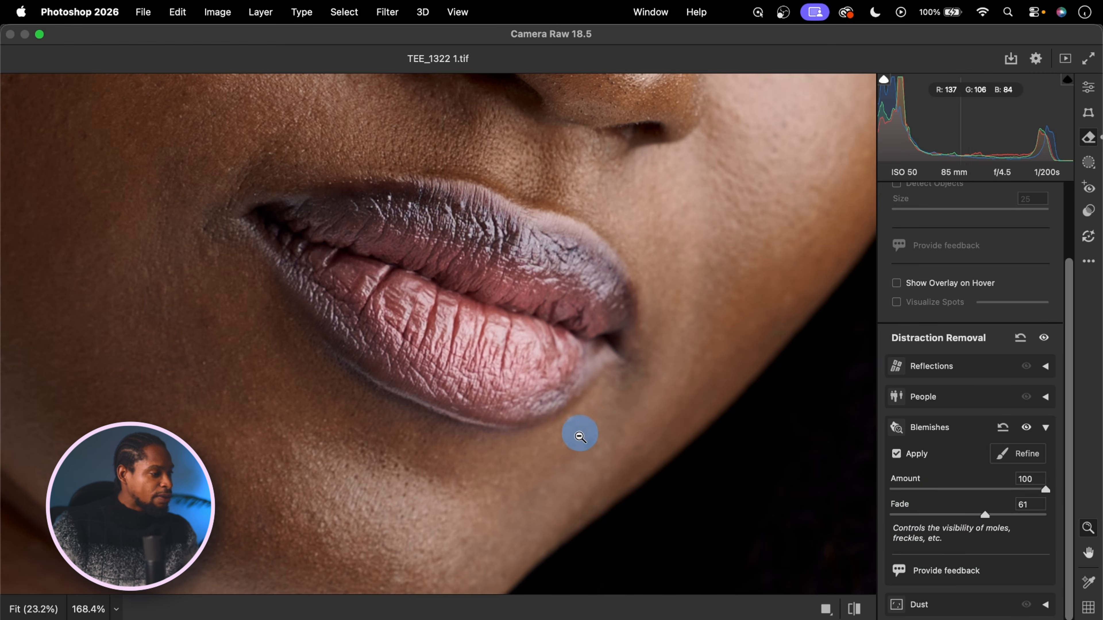
# Raise the Blemishes Fade to its maximum and compare the nose and eye area before and after.
pyautogui.moveTo(986, 515); pyautogui.dragTo(1090, 525)
pyautogui.press('space')
pyautogui.moveTo(704, 226); pyautogui.dragTo(672, 460)
pyautogui.click(854, 608)
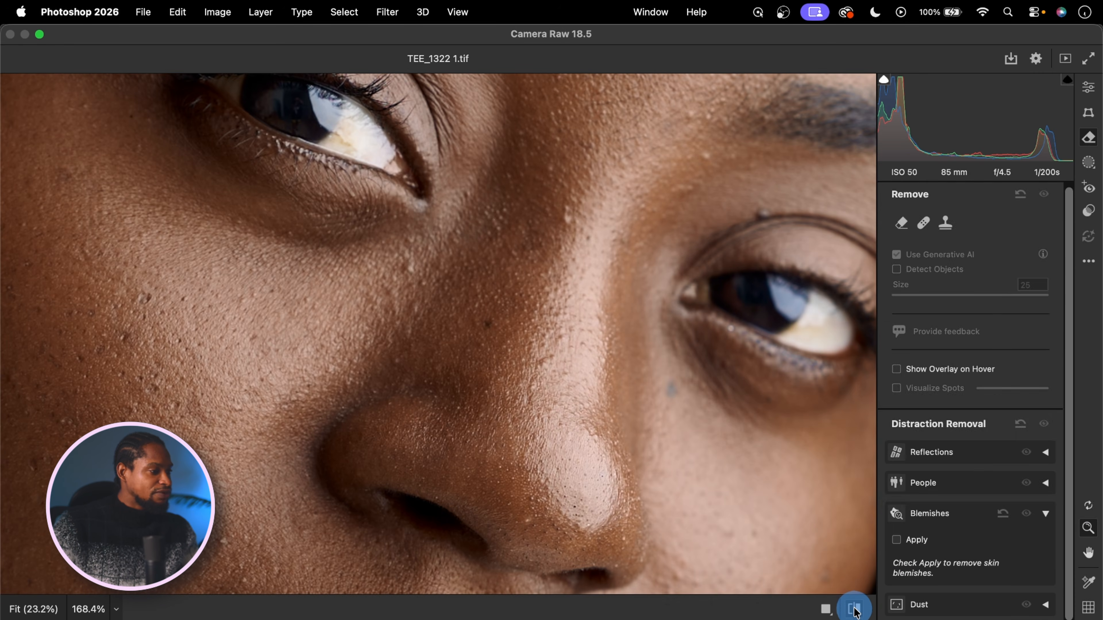
pyautogui.click(855, 608)
# Set the Blemishes Fade to 50 while viewing the whole portrait.
pyautogui.moveTo(677, 322); pyautogui.dragTo(584, 317)
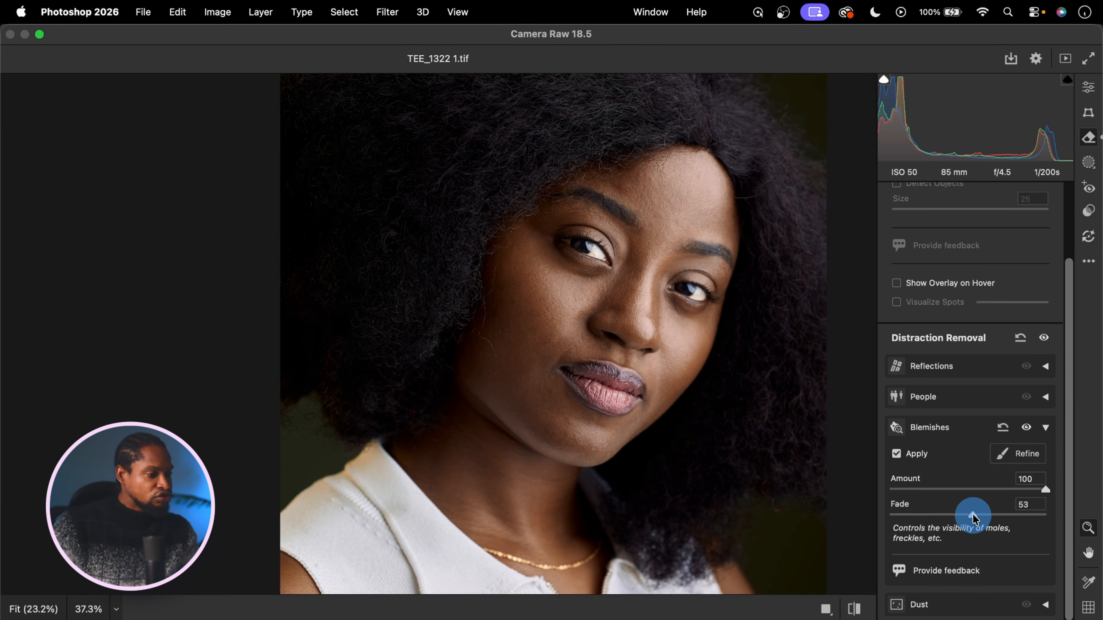
pyautogui.moveTo(991, 517); pyautogui.dragTo(971, 519)
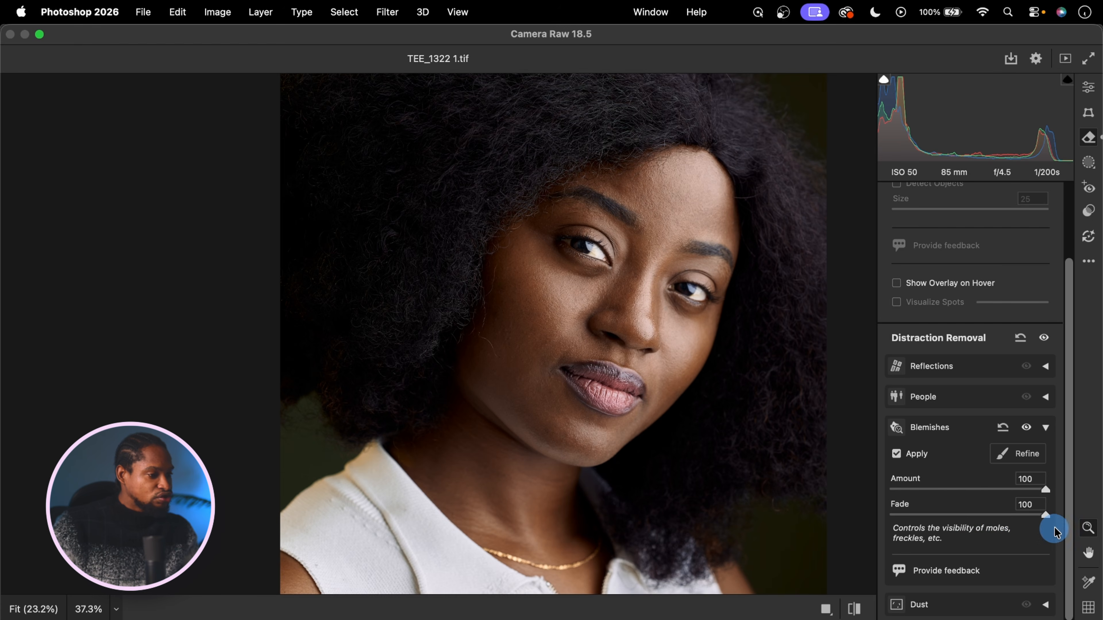
pyautogui.moveTo(973, 515); pyautogui.dragTo(967, 518)
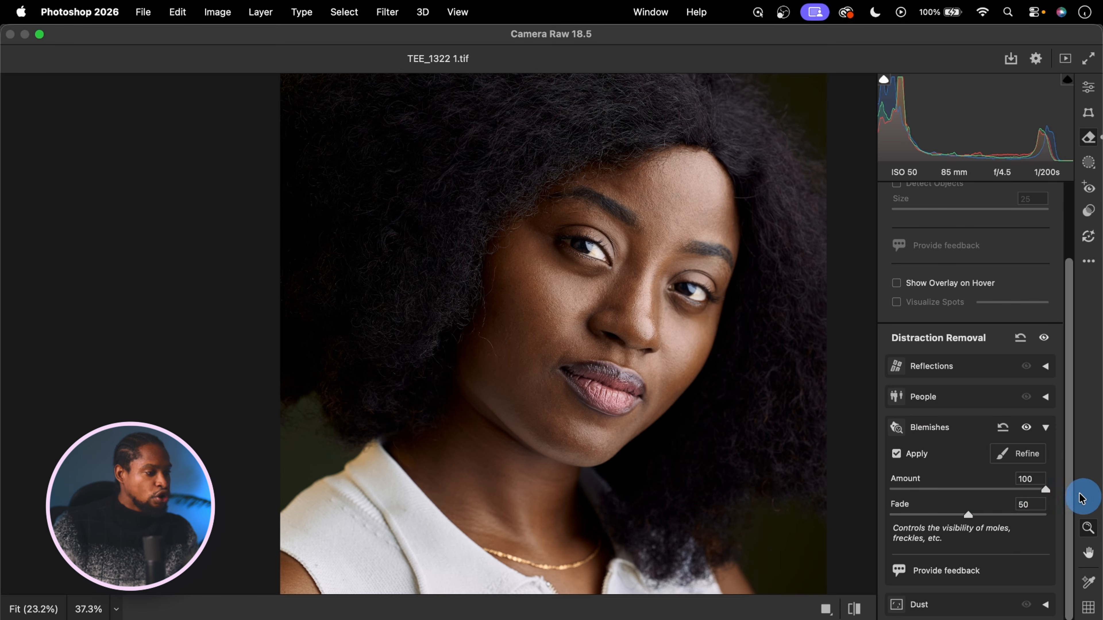
# Inspect the forehead and eyebrow skin up close and open Refine for the detected blemishes there.
pyautogui.moveTo(703, 188); pyautogui.dragTo(520, 333)
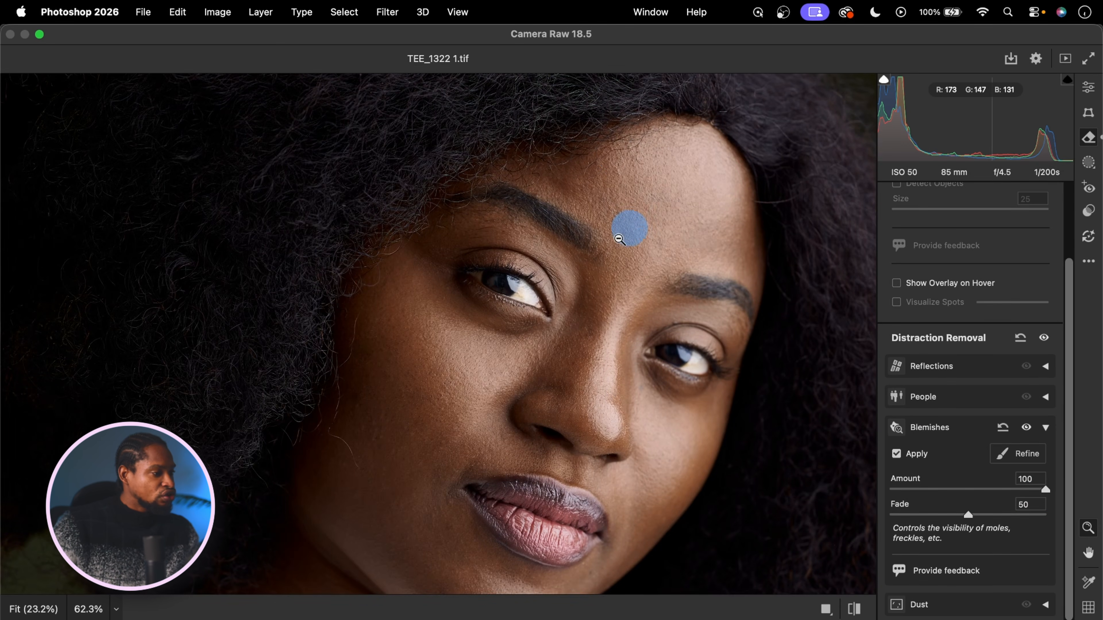
pyautogui.moveTo(610, 290); pyautogui.dragTo(794, 355)
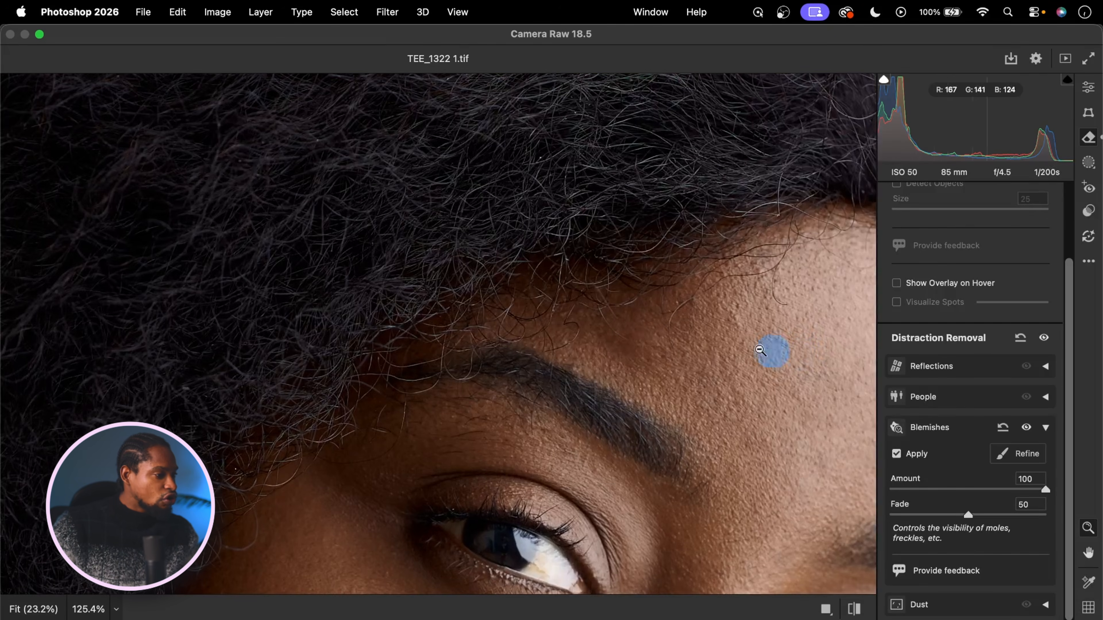
pyautogui.moveTo(642, 337); pyautogui.dragTo(603, 326)
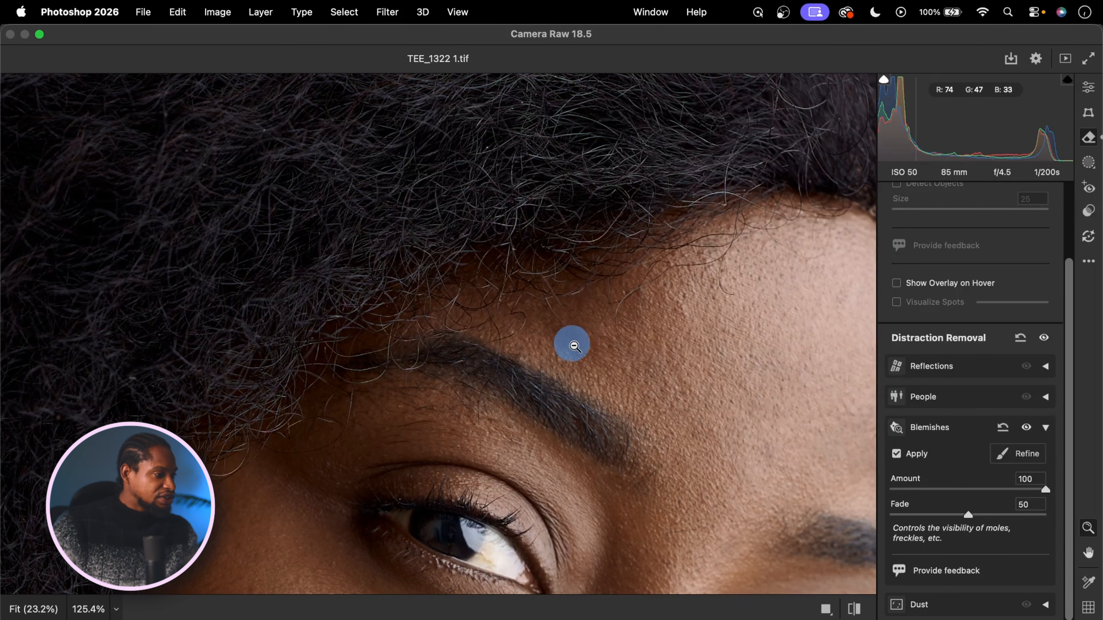
pyautogui.click(1023, 461)
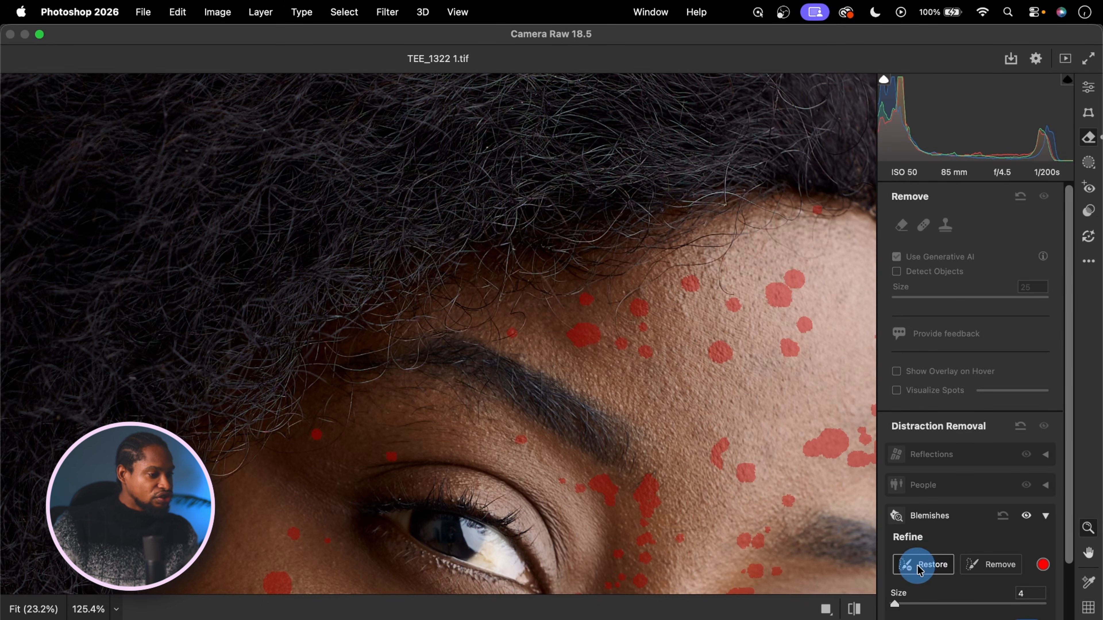
# Restore the large detected blemish just above the eyebrow with the size 4 Restore brush and apply the refinement.
pyautogui.scroll(-2, 1051, 554)
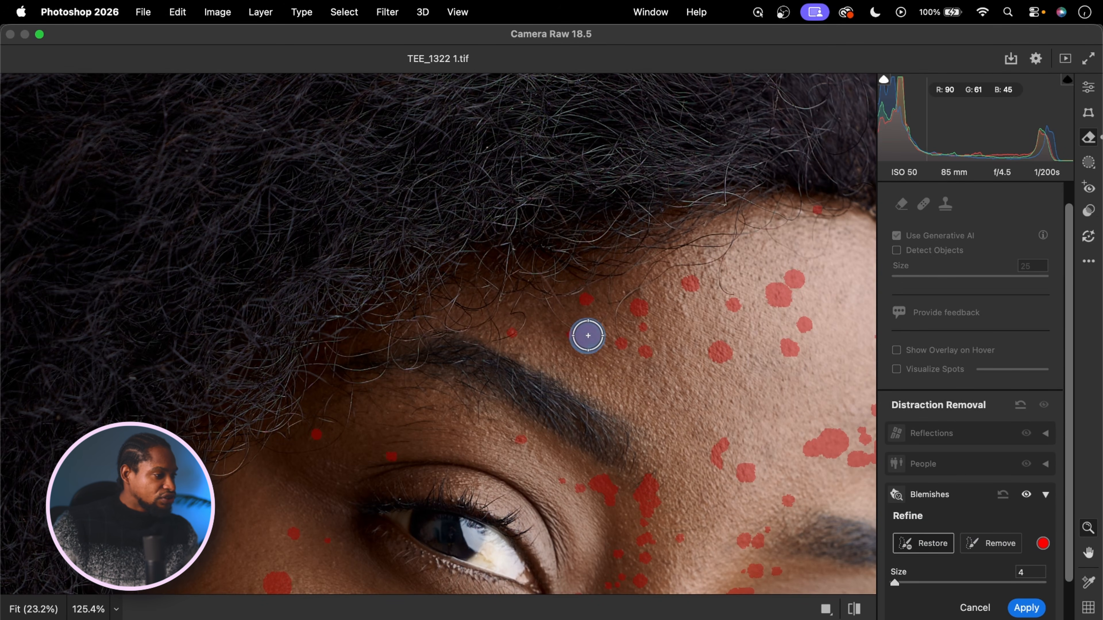
pyautogui.click(586, 363)
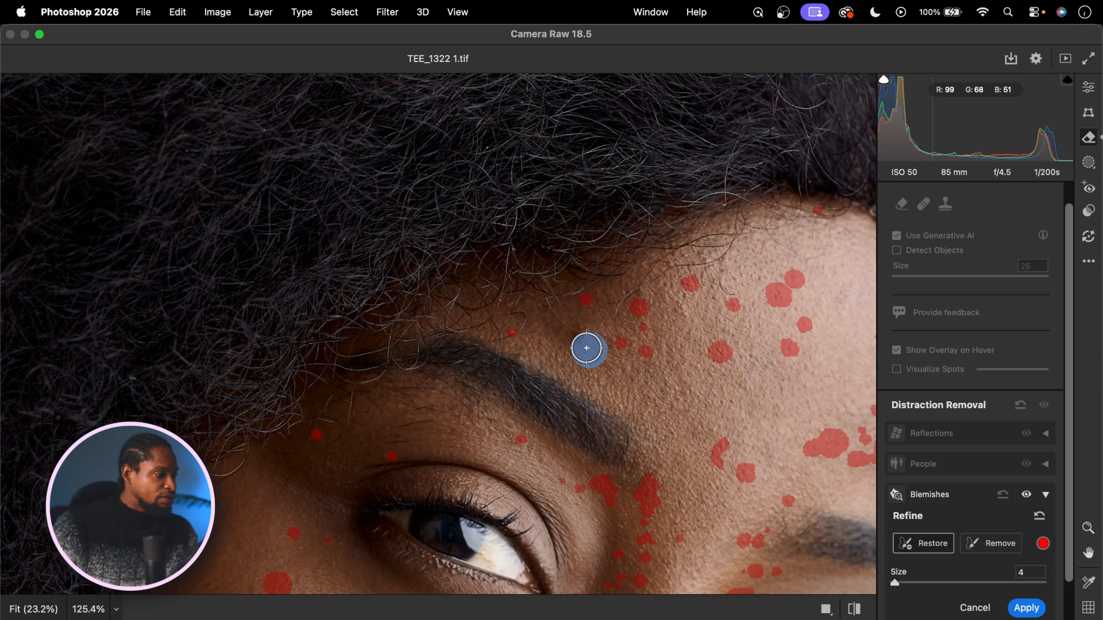
pyautogui.click(1026, 608)
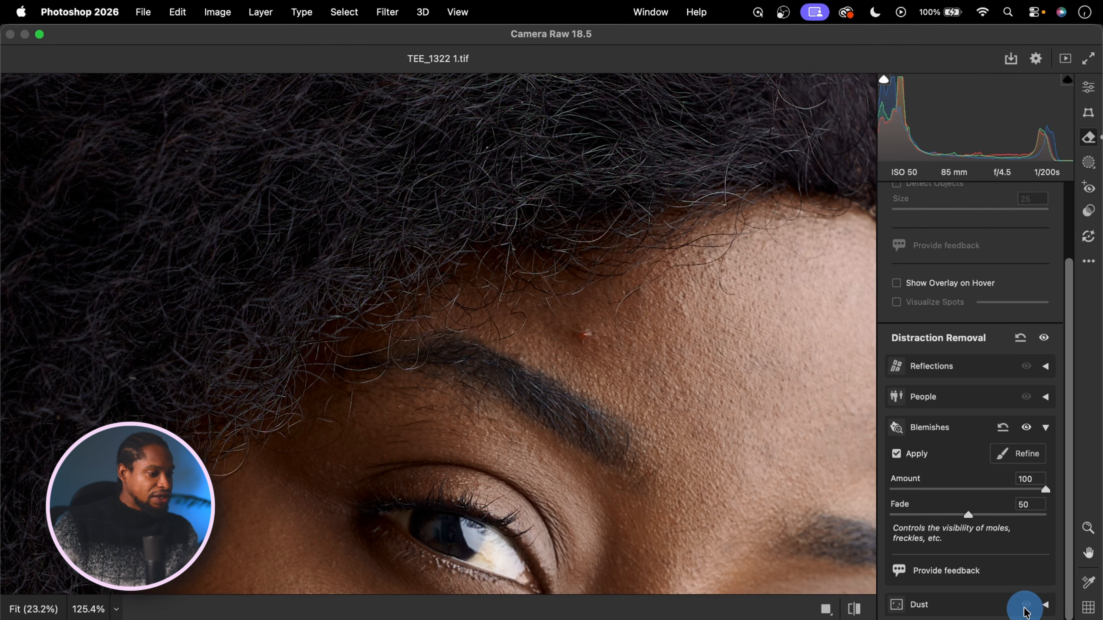
# Reopen Refine, brush over the red blemish above the eyebrow with the Remove brush, and apply the refinement.
pyautogui.click(1027, 458)
pyautogui.click(980, 566)
pyautogui.click(587, 337)
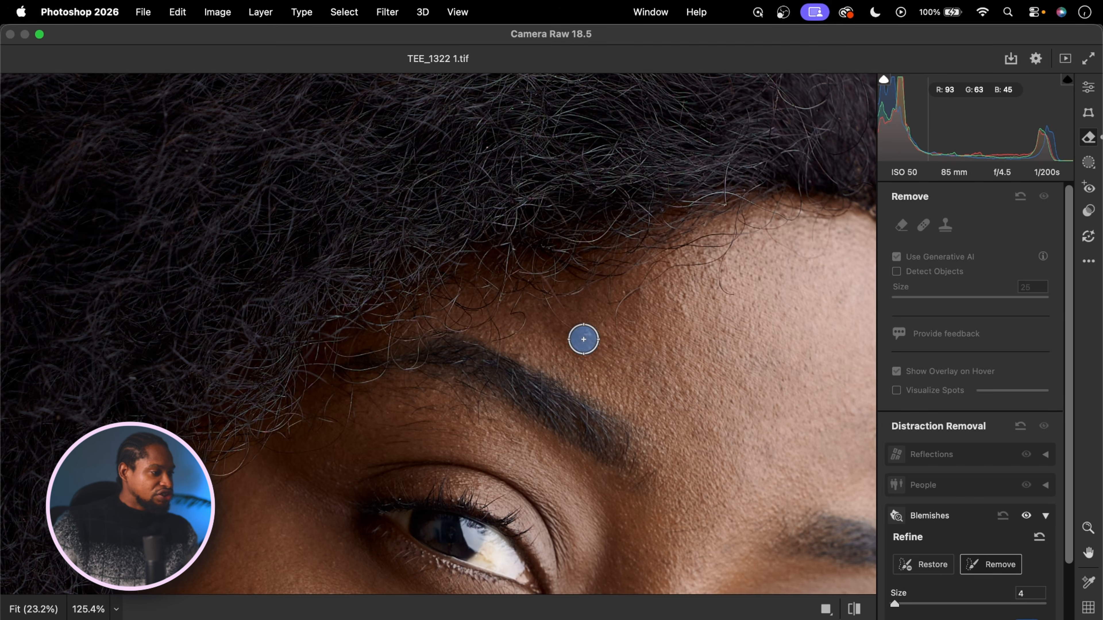
pyautogui.scroll(-2, 1064, 556)
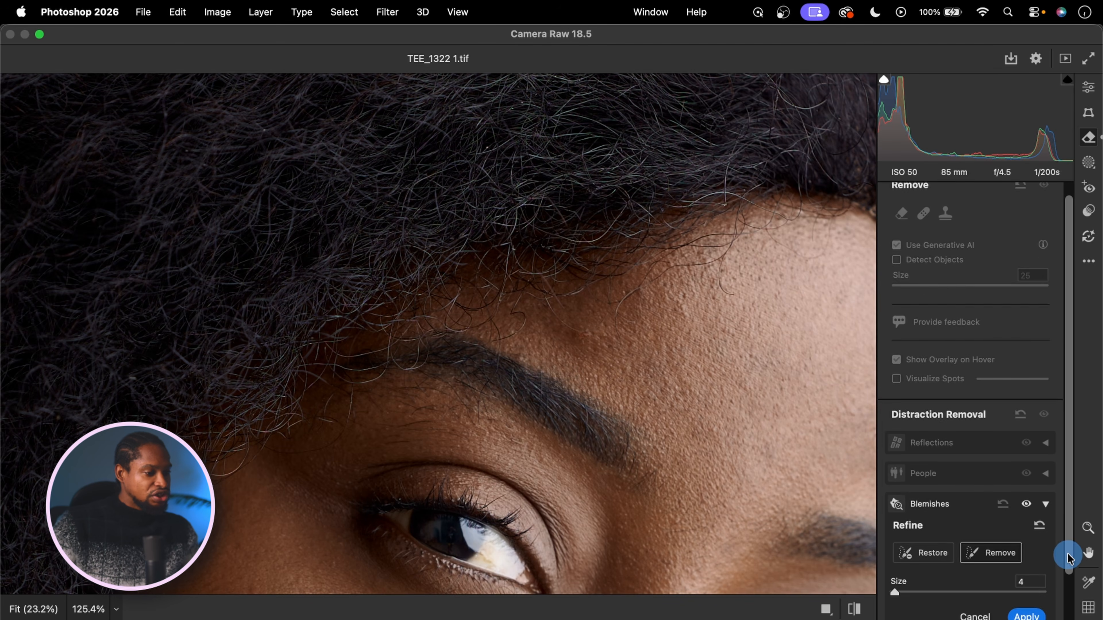
pyautogui.click(1041, 586)
# Review the whole face and compare its skin before and after the blemish removal.
pyautogui.scroll(-5, 738, 352)
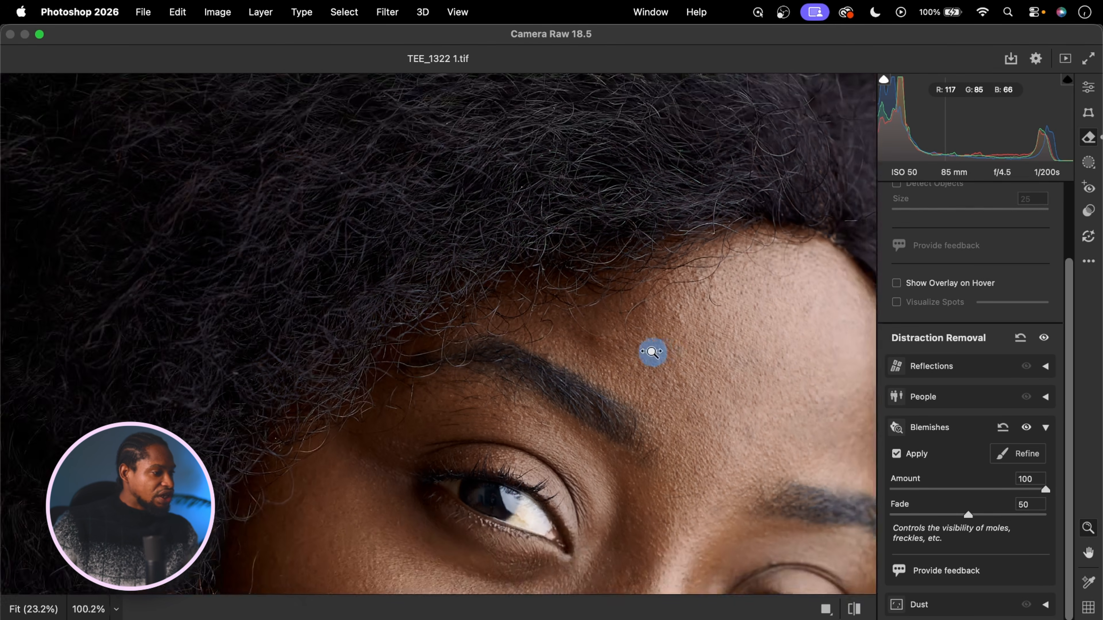
pyautogui.moveTo(700, 410); pyautogui.dragTo(707, 264)
pyautogui.moveTo(671, 465); pyautogui.dragTo(728, 386)
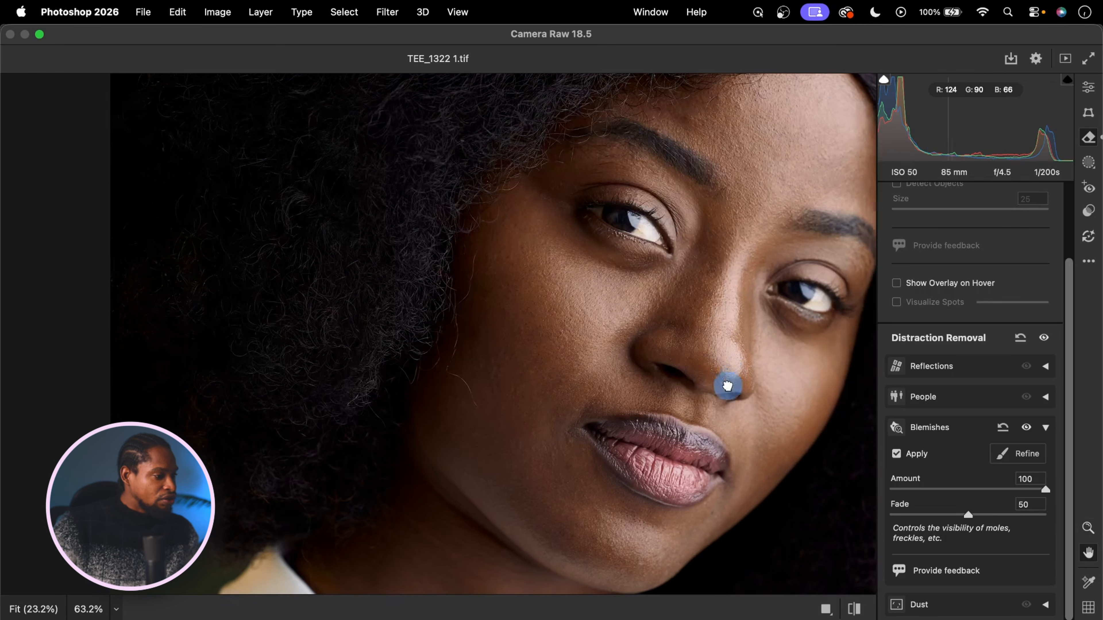
pyautogui.moveTo(750, 438); pyautogui.dragTo(663, 403)
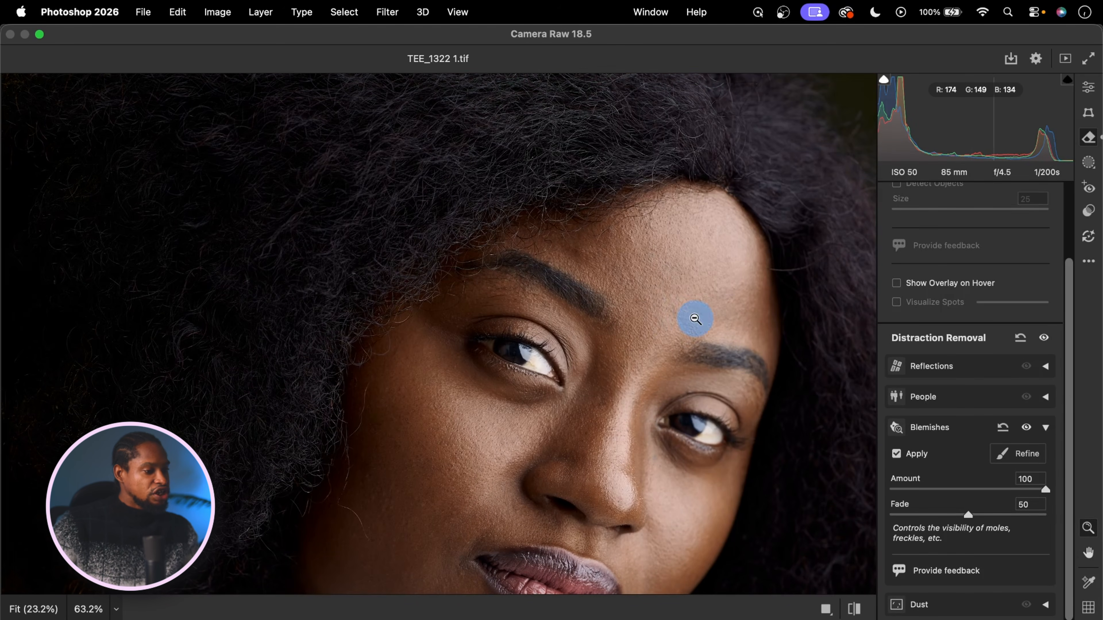
pyautogui.click(854, 609)
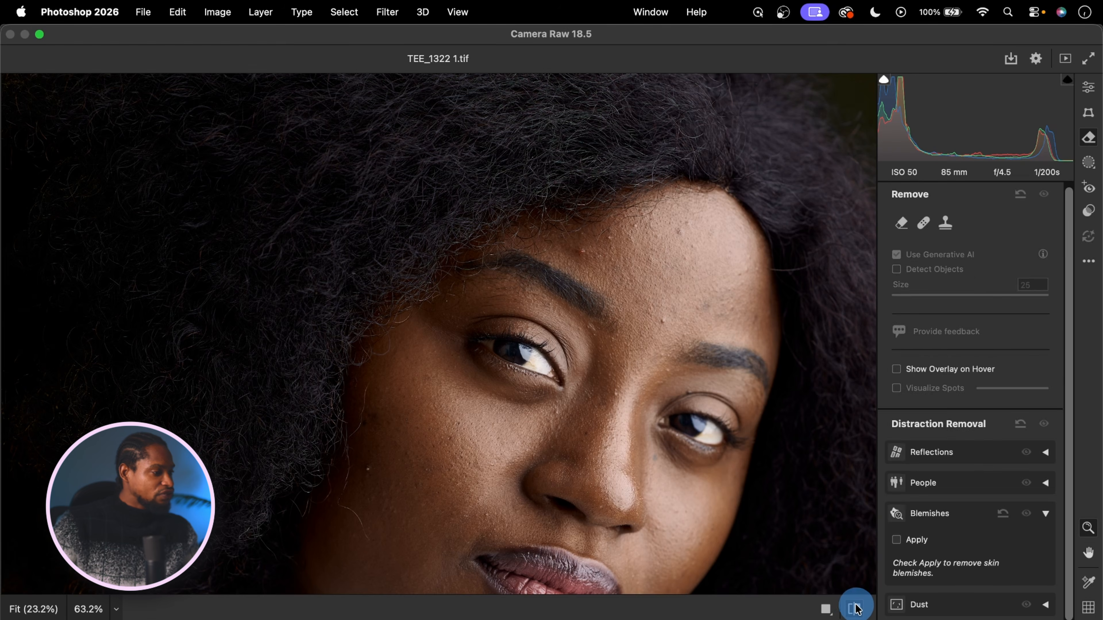
pyautogui.click(855, 609)
# Commit the Camera Raw retouch to the smart object and toggle Layer 1's visibility to compare the face with the original.
pyautogui.scroll(-5, 701, 451)
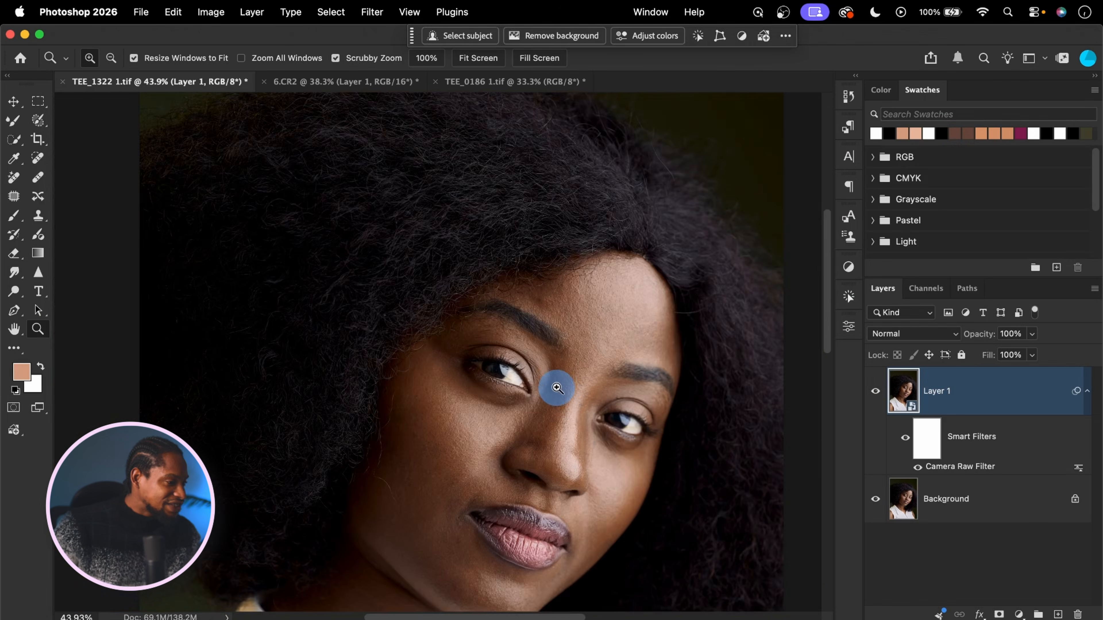
pyautogui.moveTo(556, 387); pyautogui.dragTo(708, 216)
pyautogui.click(881, 390)
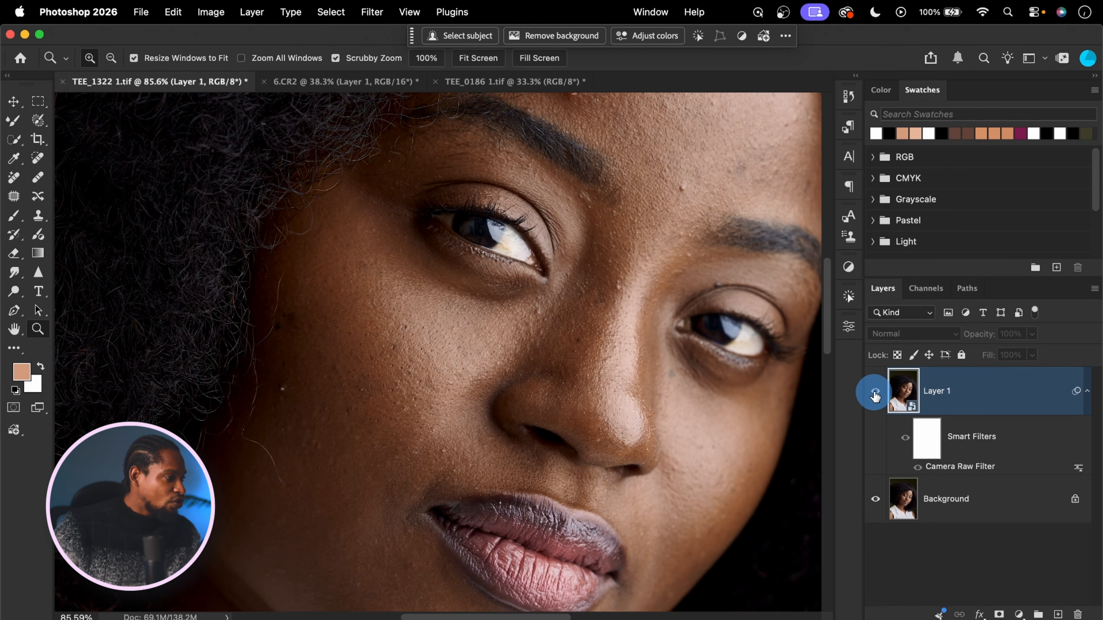
pyautogui.moveTo(628, 283)
pyautogui.mouseDown()
pyautogui.moveTo(578, 350)
pyautogui.moveTo(584, 291)
pyautogui.mouseUp()
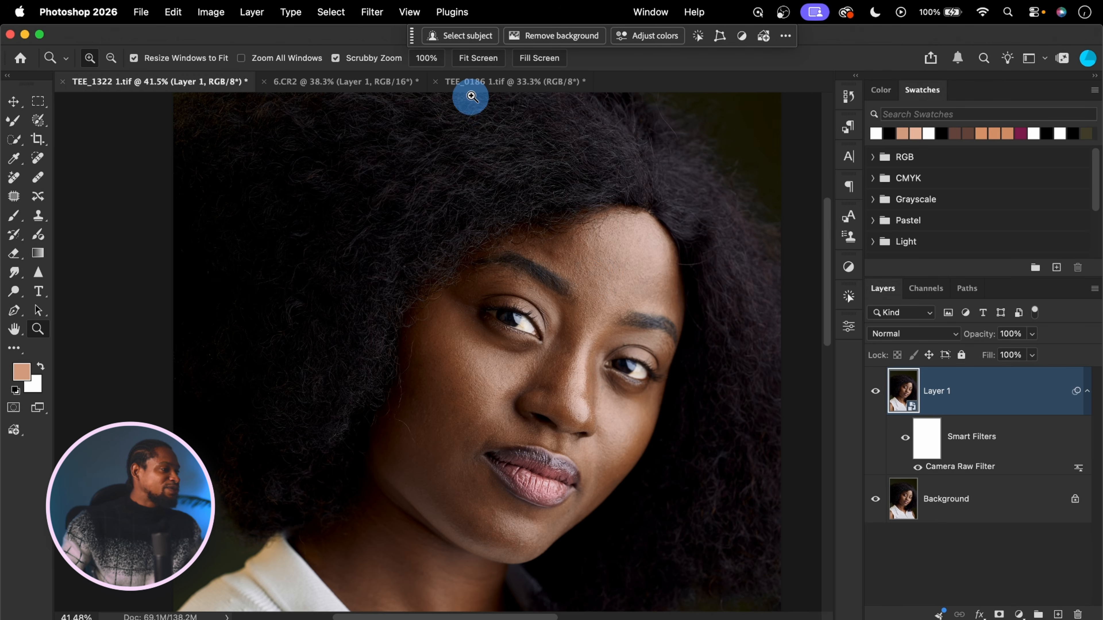
# Switch to the TEE_0186 1.tif group photo, duplicate its Background layer and convert the copy for Smart Filters.
pyautogui.click(495, 85)
pyautogui.moveTo(453, 263); pyautogui.dragTo(482, 299)
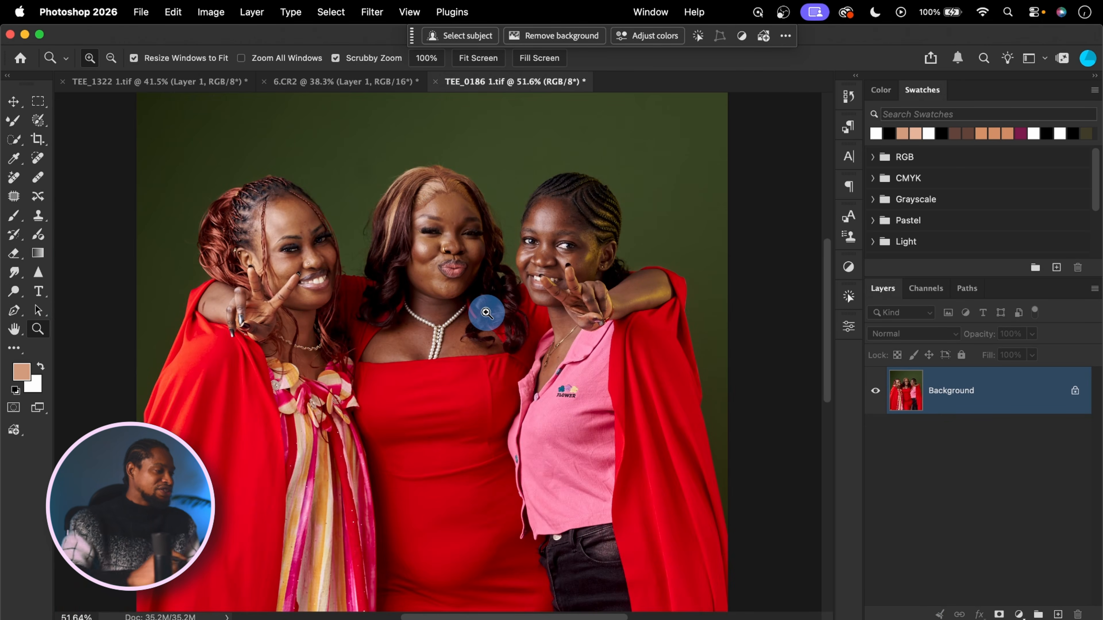
pyautogui.hscroll(-2, 485, 312)
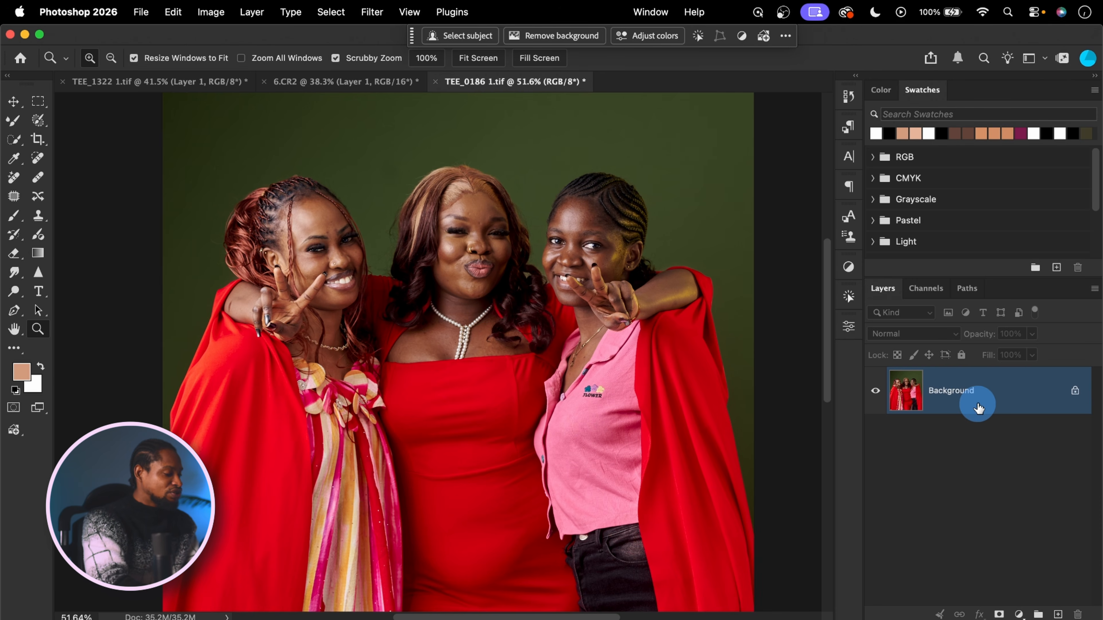
pyautogui.press('super+j')
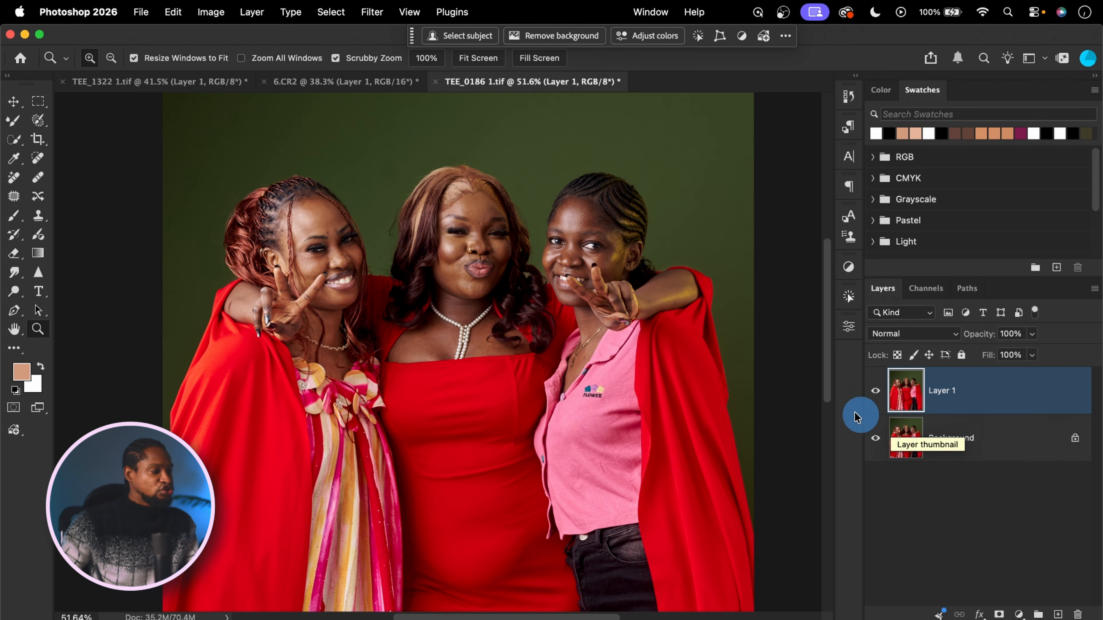
pyautogui.click(372, 11)
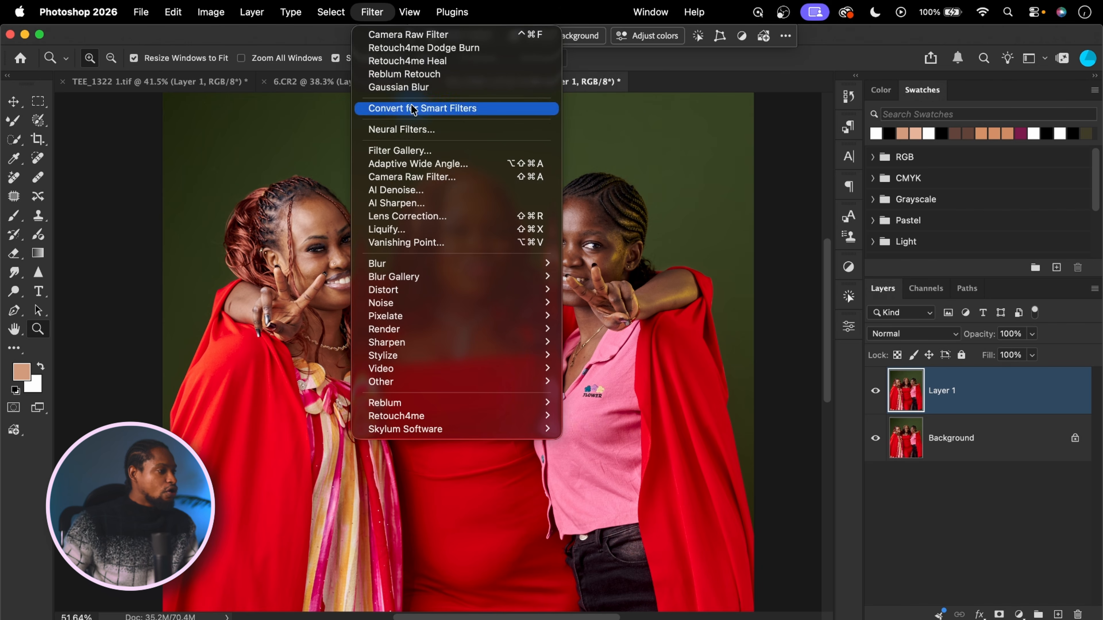
pyautogui.click(414, 110)
# Open the Camera Raw Filter on the duplicated group photo layer and apply Blemishes removal.
pyautogui.click(371, 12)
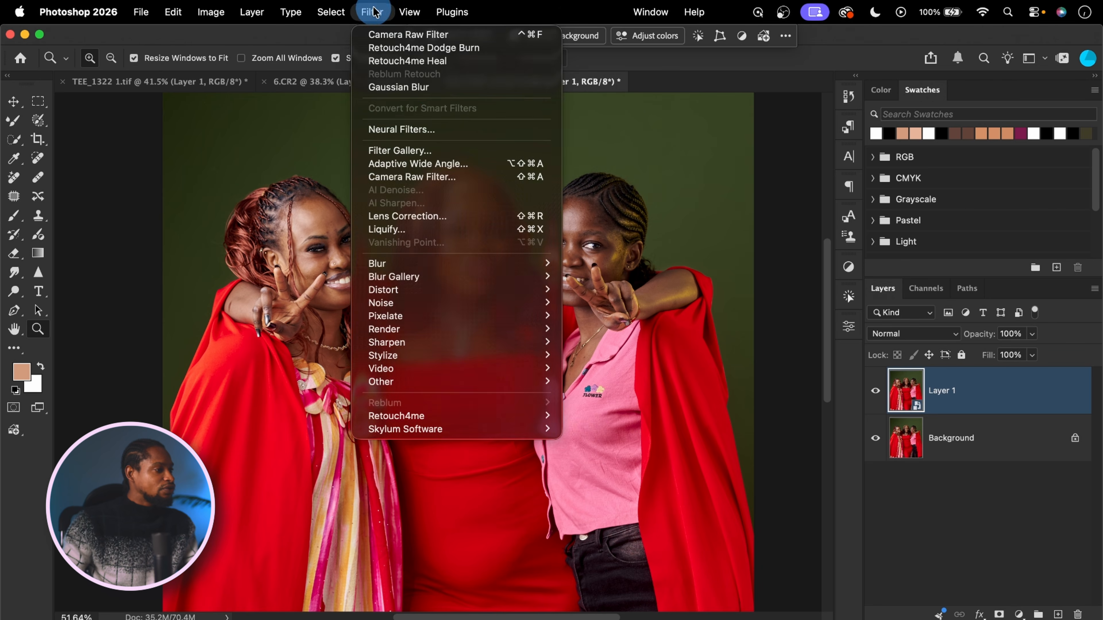
pyautogui.click(424, 178)
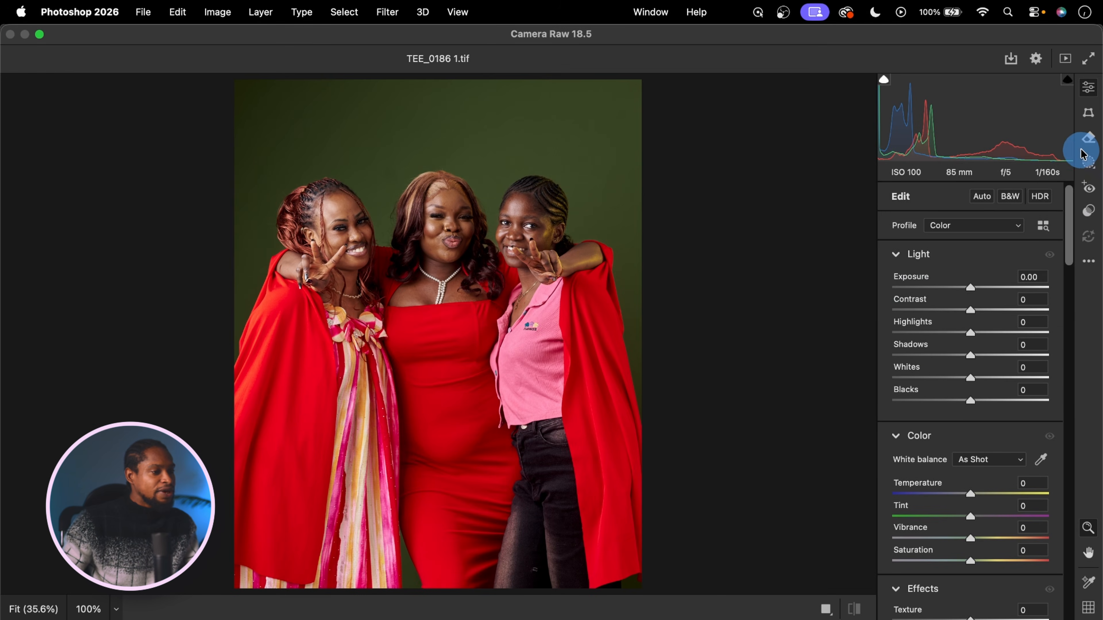
pyautogui.click(1084, 141)
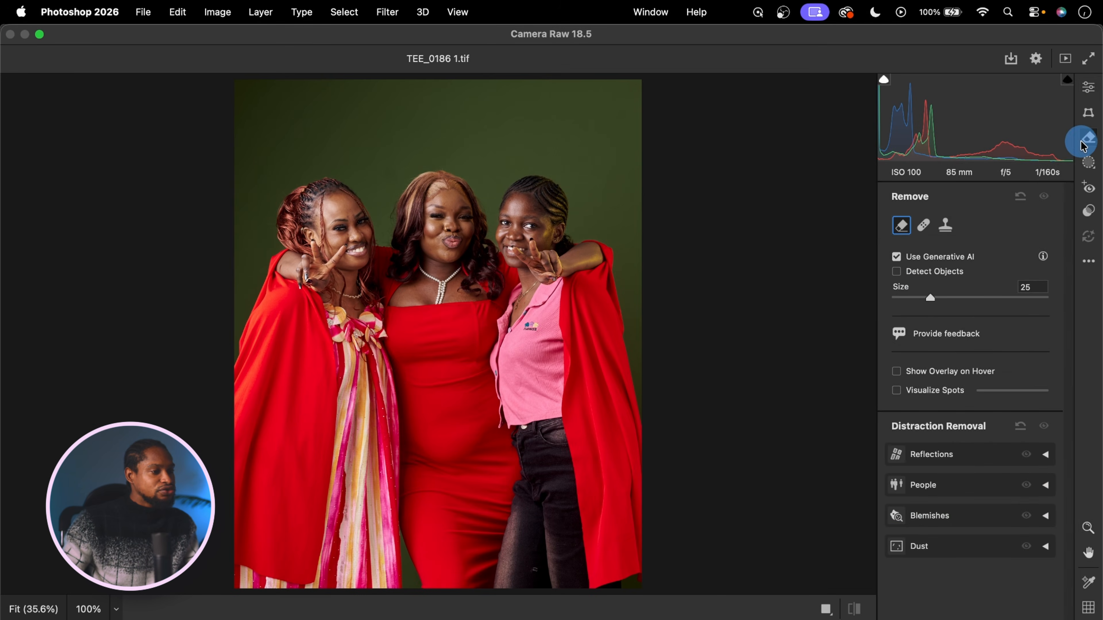
pyautogui.click(966, 516)
pyautogui.click(896, 542)
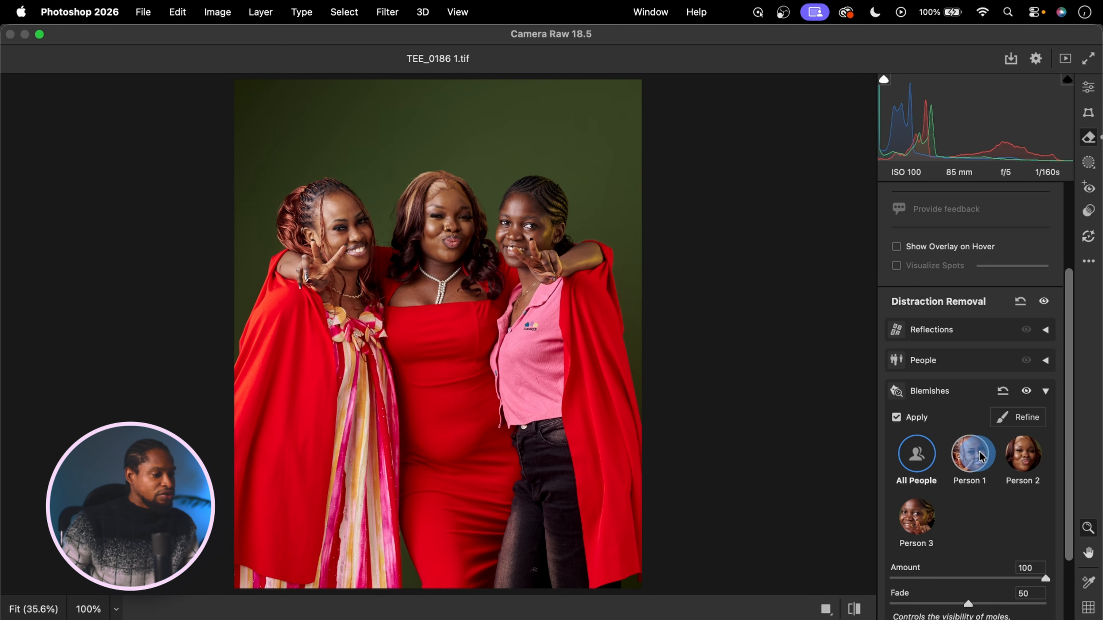
# Try the individual person targets and a Blemishes Amount of 43 for All People, then reset the Amount.
pyautogui.click(1022, 455)
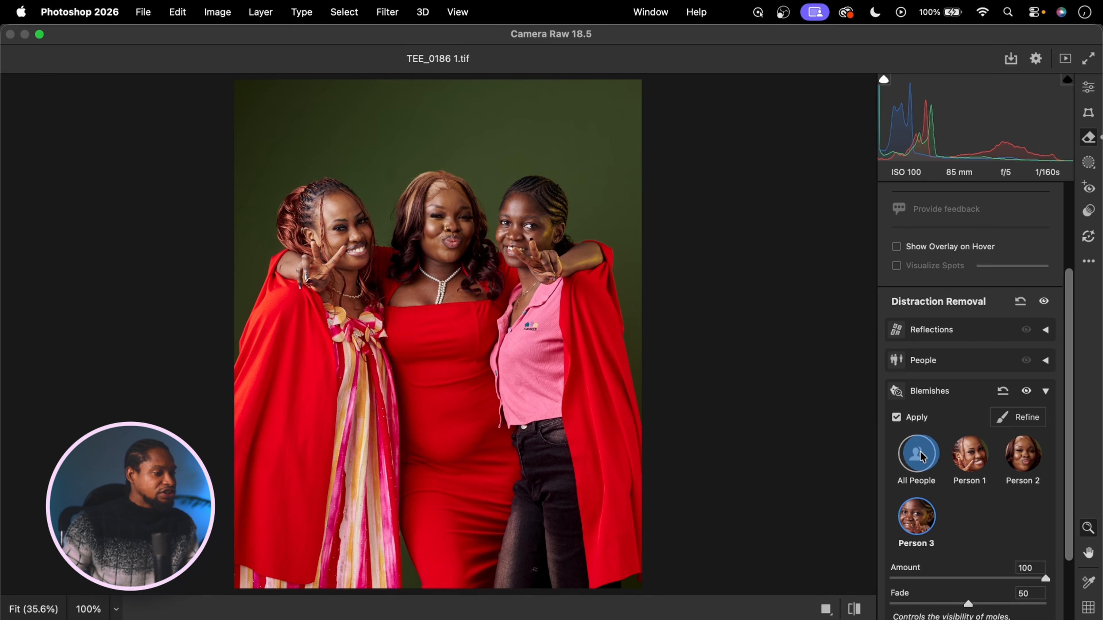
pyautogui.moveTo(473, 213); pyautogui.dragTo(549, 212)
pyautogui.moveTo(679, 313); pyautogui.dragTo(644, 312)
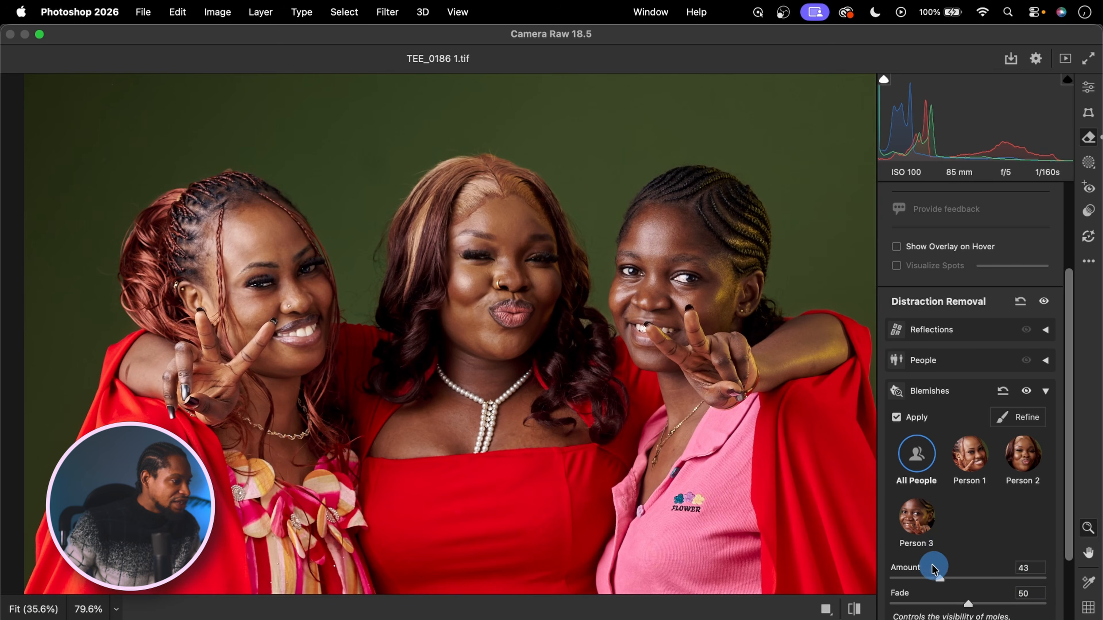
pyautogui.doubleClick(938, 573)
# Examine the three women's faces up close and compare them before and after the blemish removal.
pyautogui.moveTo(657, 239); pyautogui.dragTo(718, 222)
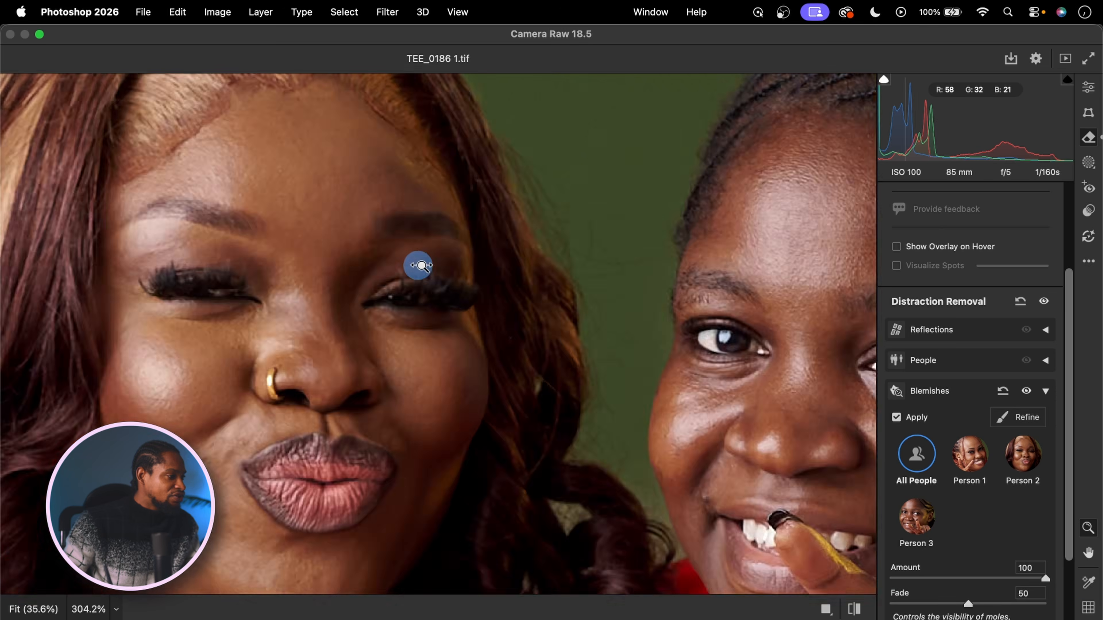
pyautogui.moveTo(418, 264); pyautogui.dragTo(780, 464)
pyautogui.click(855, 609)
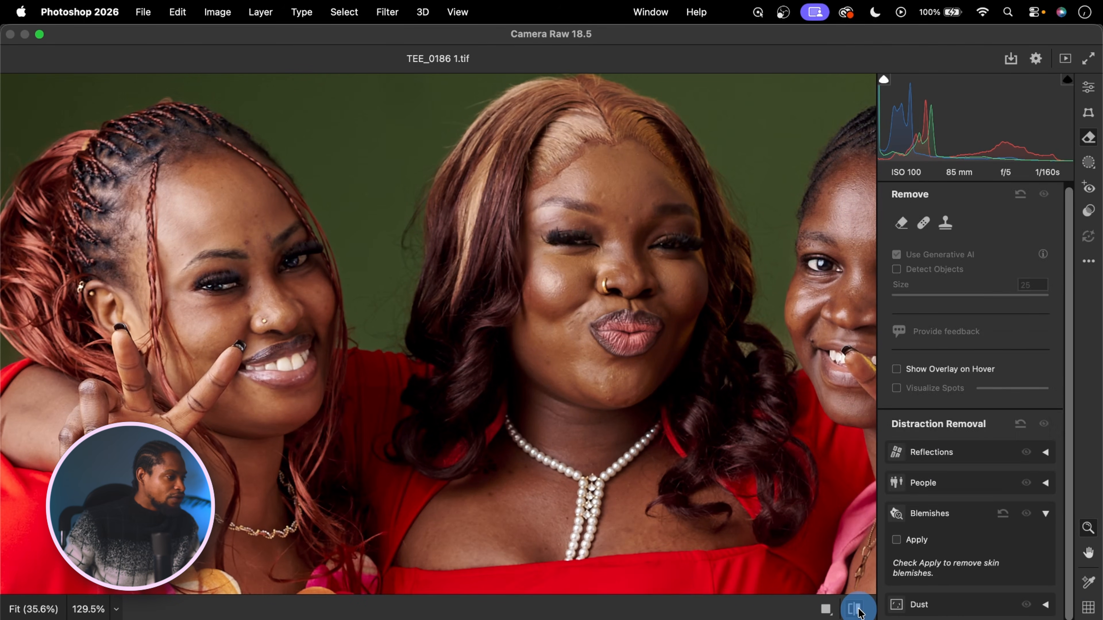
pyautogui.click(855, 609)
pyautogui.moveTo(811, 248); pyautogui.dragTo(751, 329)
pyautogui.moveTo(646, 304); pyautogui.dragTo(605, 299)
pyautogui.press('space')
pyautogui.moveTo(554, 333); pyautogui.dragTo(517, 306)
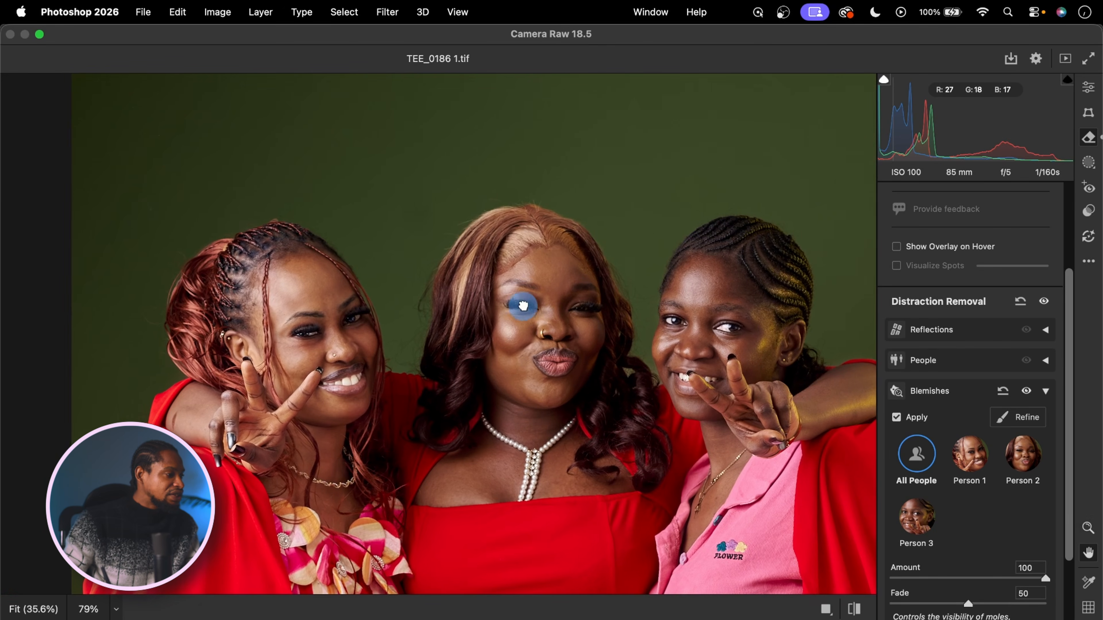
pyautogui.moveTo(771, 323); pyautogui.dragTo(681, 291)
pyautogui.press('space')
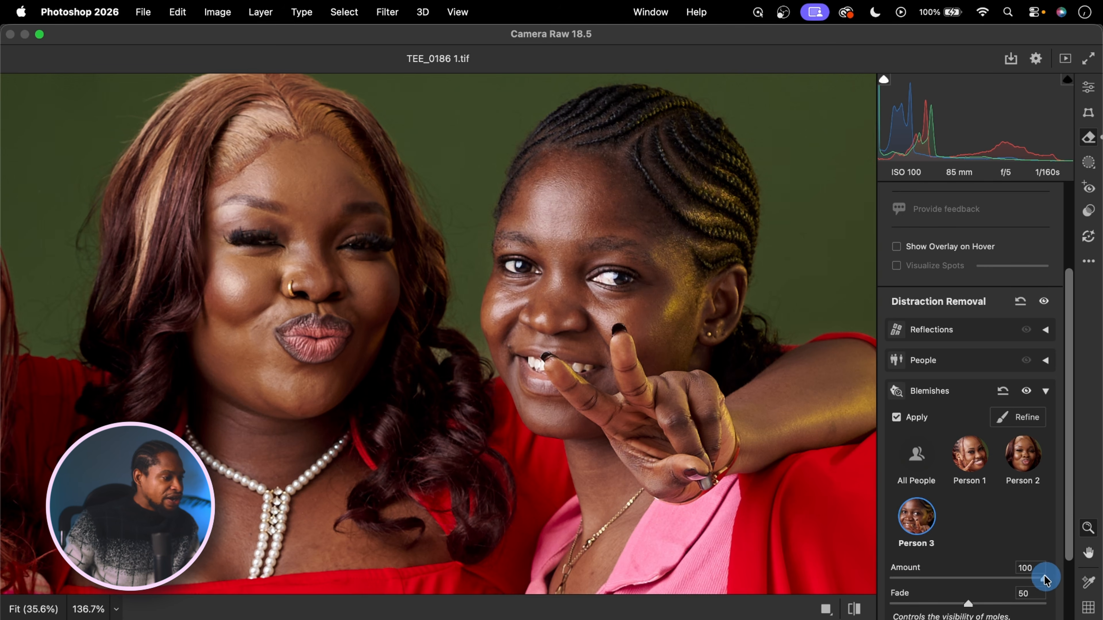
# Vary Person 3's Blemishes Amount between 0 and 100 to compare the skin on the face up close.
pyautogui.moveTo(1044, 579); pyautogui.dragTo(886, 551)
pyautogui.moveTo(633, 214); pyautogui.dragTo(786, 327)
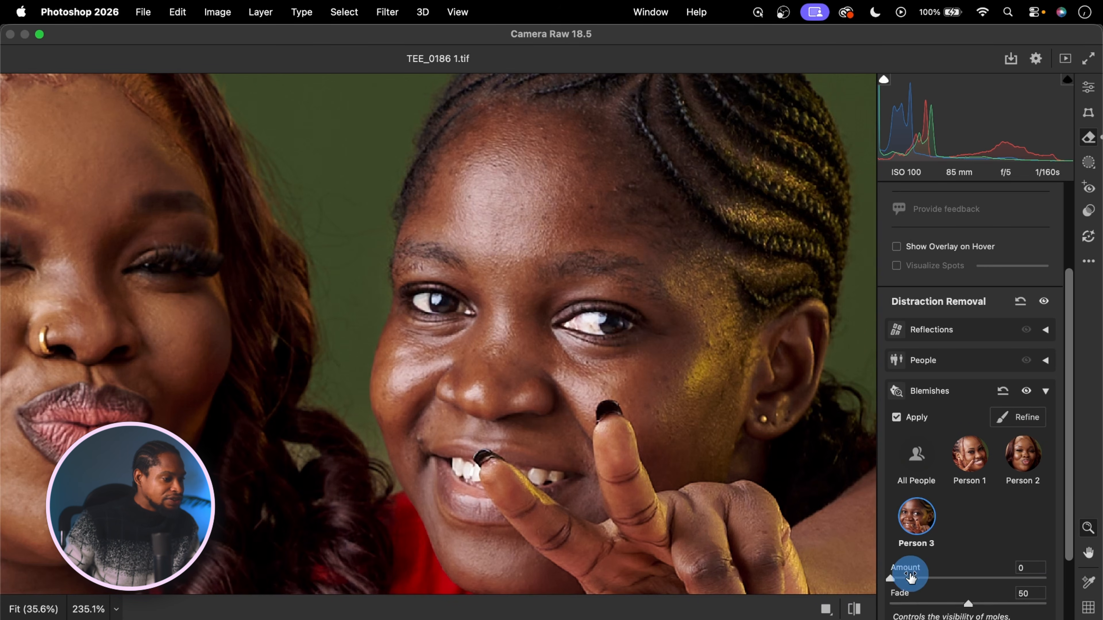
pyautogui.moveTo(912, 581); pyautogui.dragTo(1030, 594)
pyautogui.moveTo(887, 577); pyautogui.dragTo(1044, 578)
pyautogui.moveTo(623, 340); pyautogui.dragTo(540, 335)
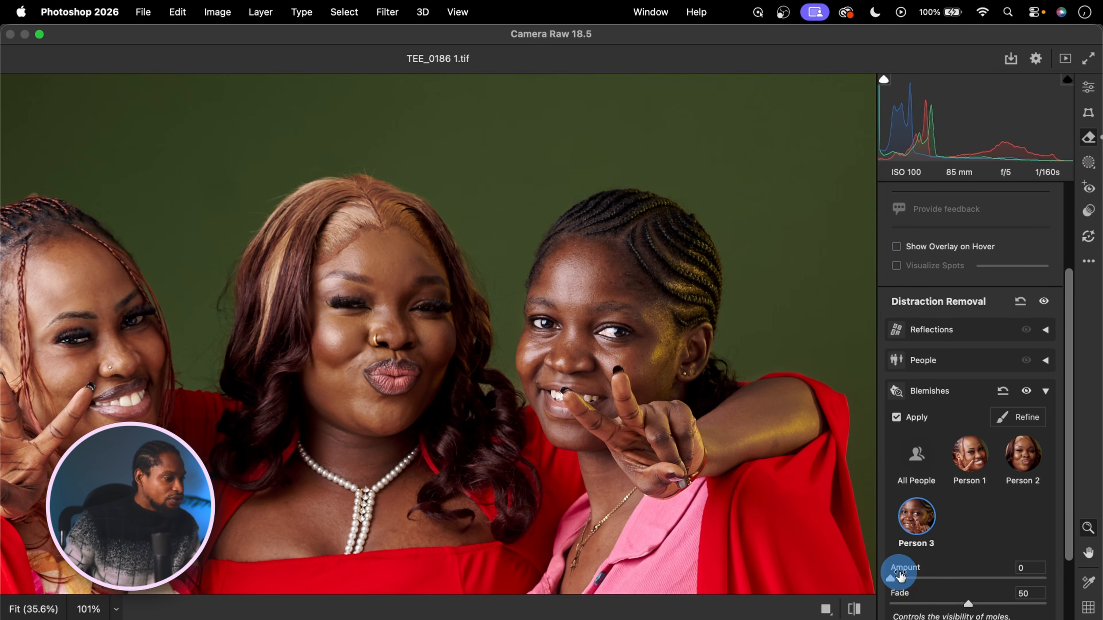
pyautogui.moveTo(603, 285); pyautogui.dragTo(648, 249)
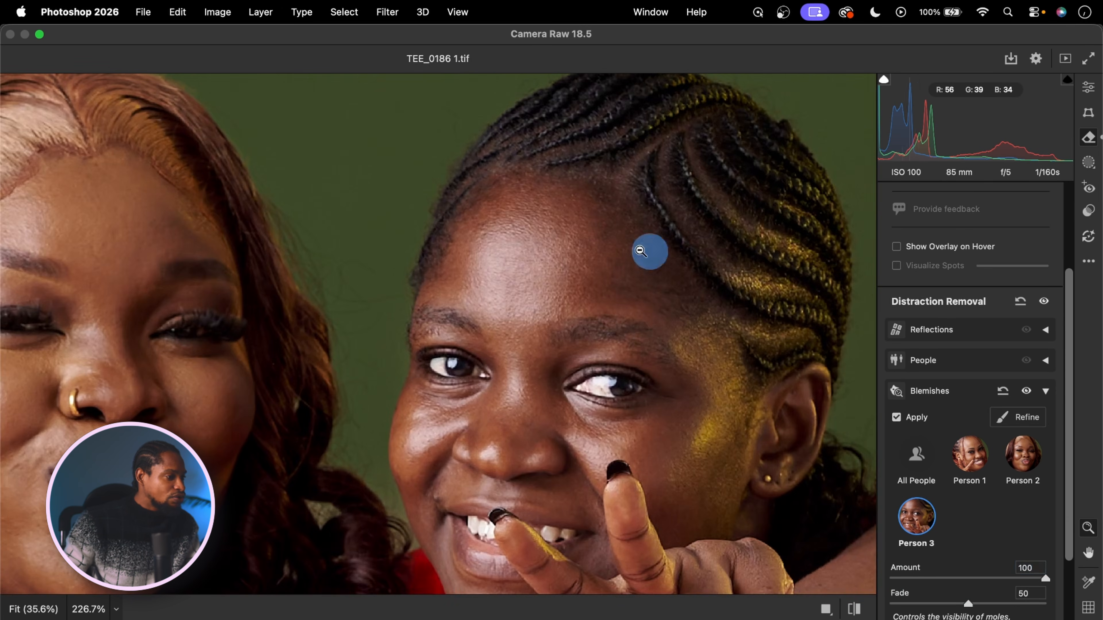
# Open Refine for Person 3 and restore the large cluster of detected blemishes on the forehead beside the braids.
pyautogui.moveTo(1070, 537); pyautogui.dragTo(1065, 565)
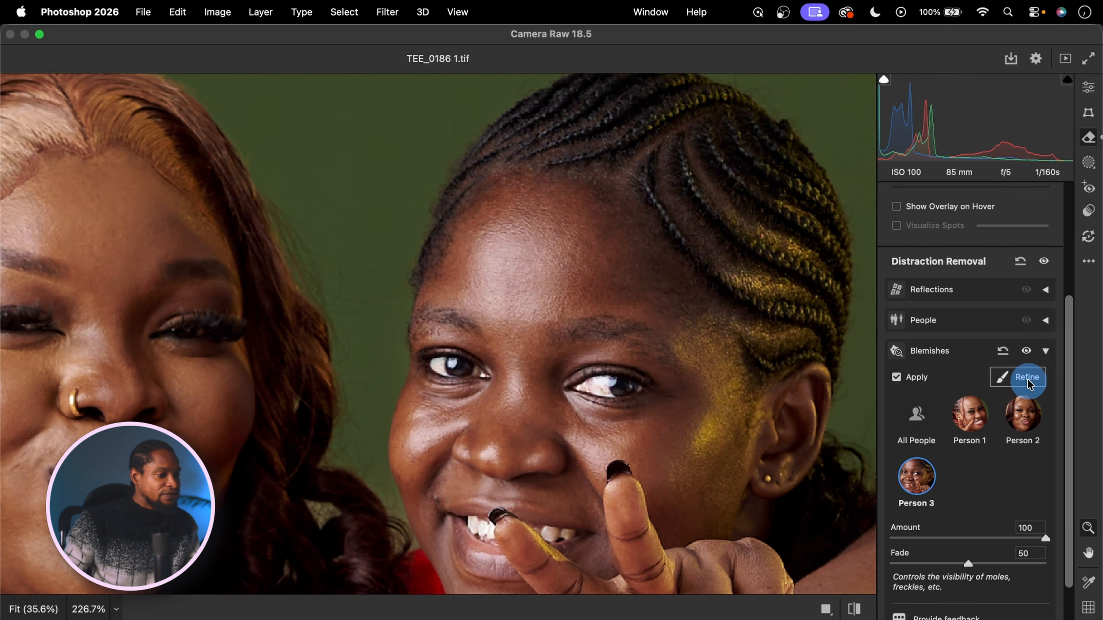
pyautogui.click(1027, 380)
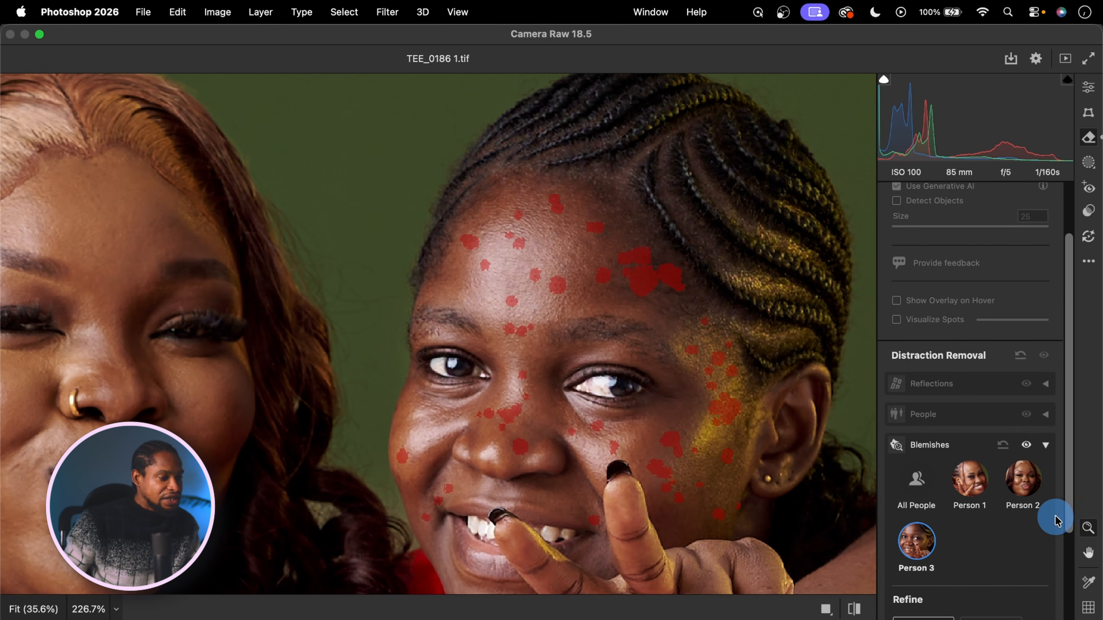
pyautogui.scroll(-3, 1055, 526)
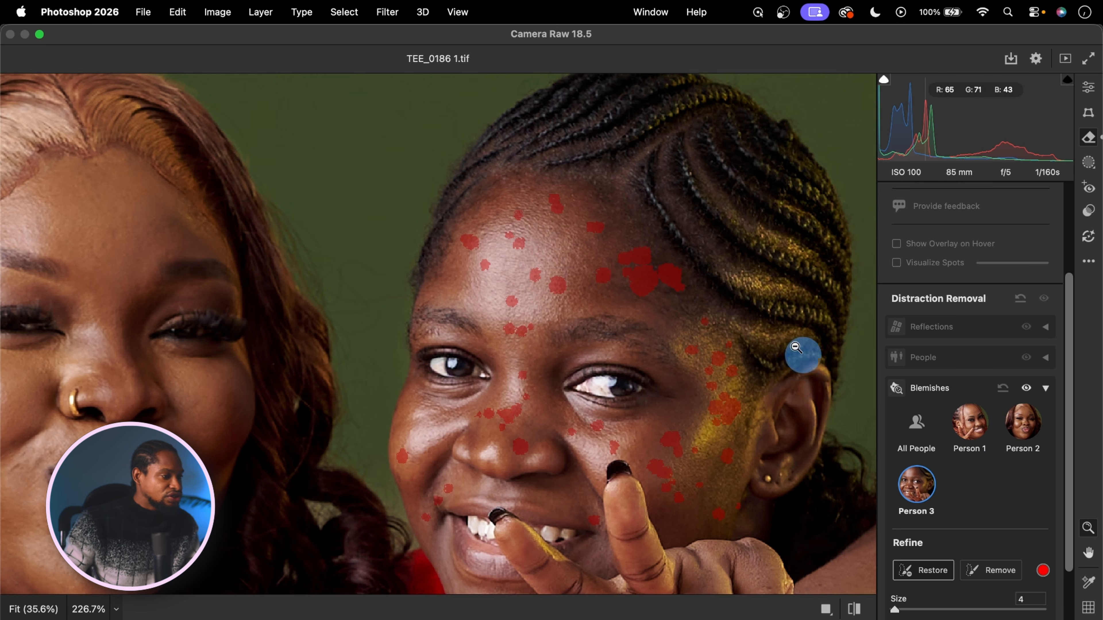
pyautogui.press(']')
pyautogui.press(']')
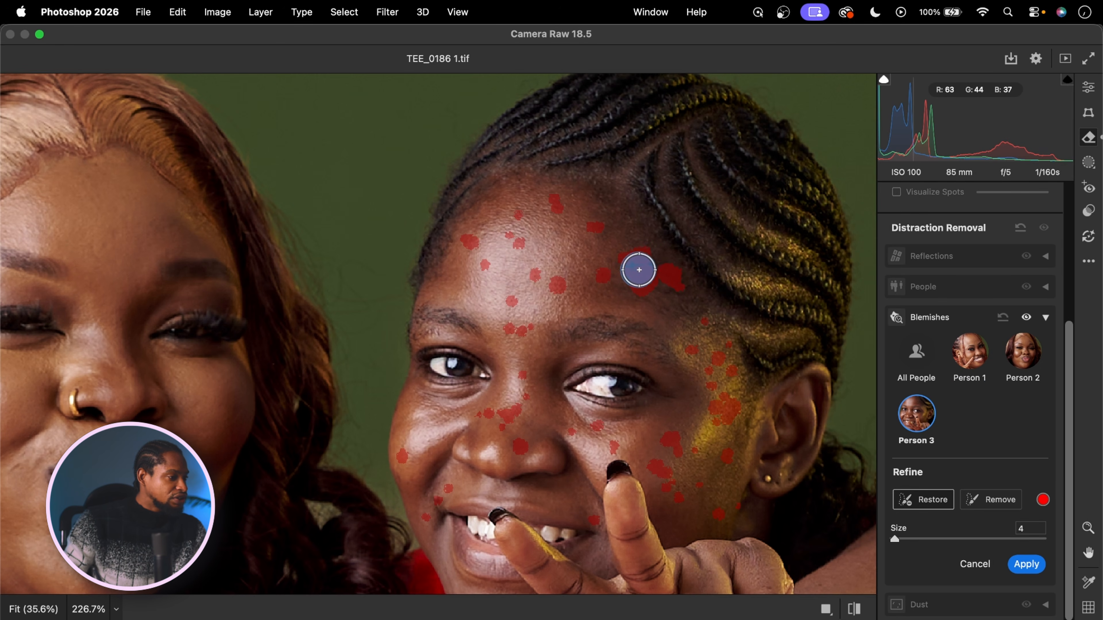
pyautogui.moveTo(639, 270); pyautogui.dragTo(647, 262)
# Mark the forehead area beside Person 3's braids for removal with a size 3 Refine brush and apply the refinement.
pyautogui.press('[')
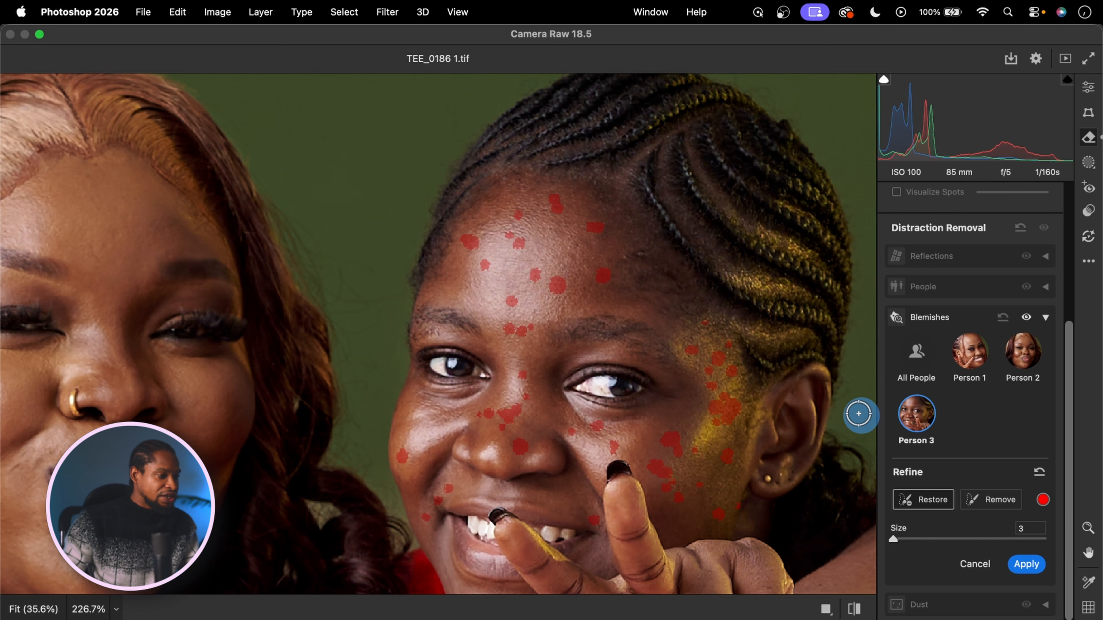
pyautogui.click(997, 502)
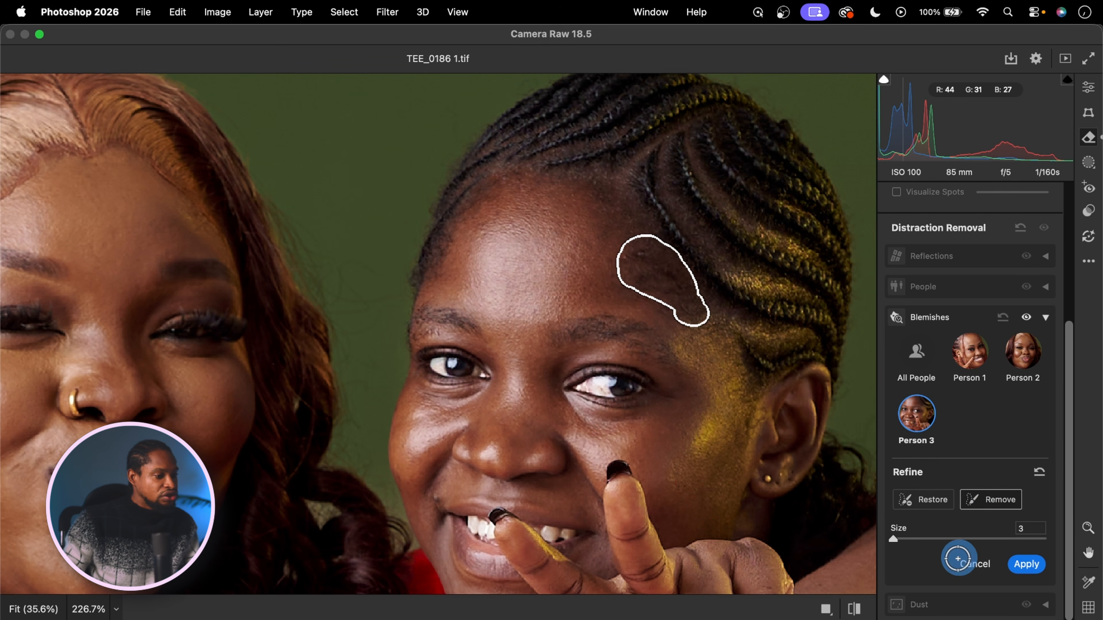
pyautogui.click(1029, 564)
# Set Person 1's Blemishes Amount to 66 and commit the Camera Raw filter to the smart object layer.
pyautogui.press('z')
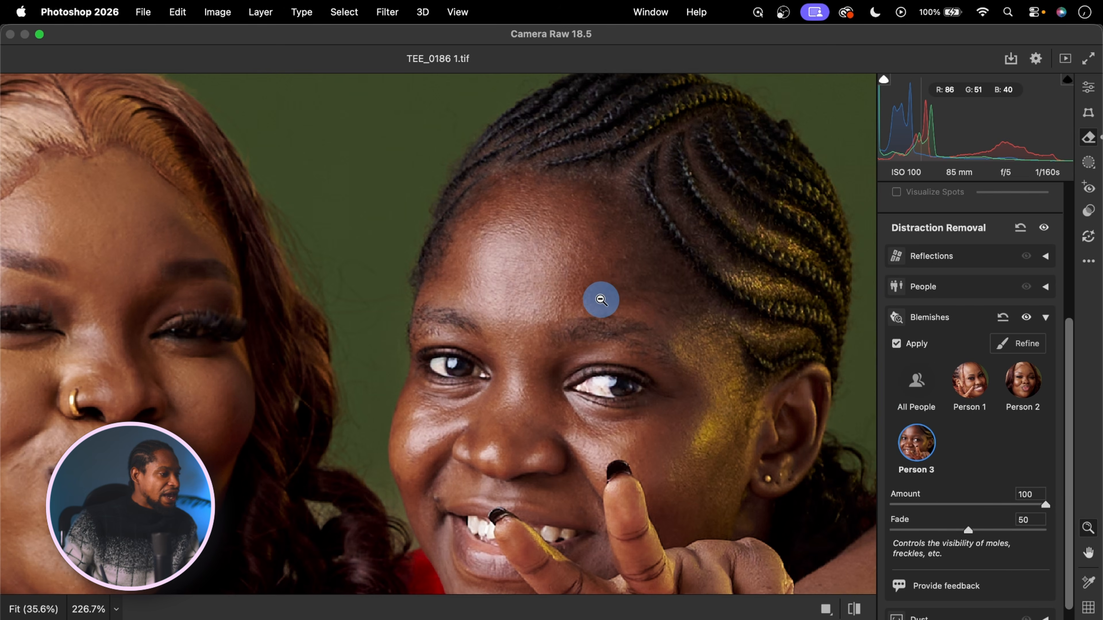
pyautogui.moveTo(603, 298); pyautogui.dragTo(551, 291)
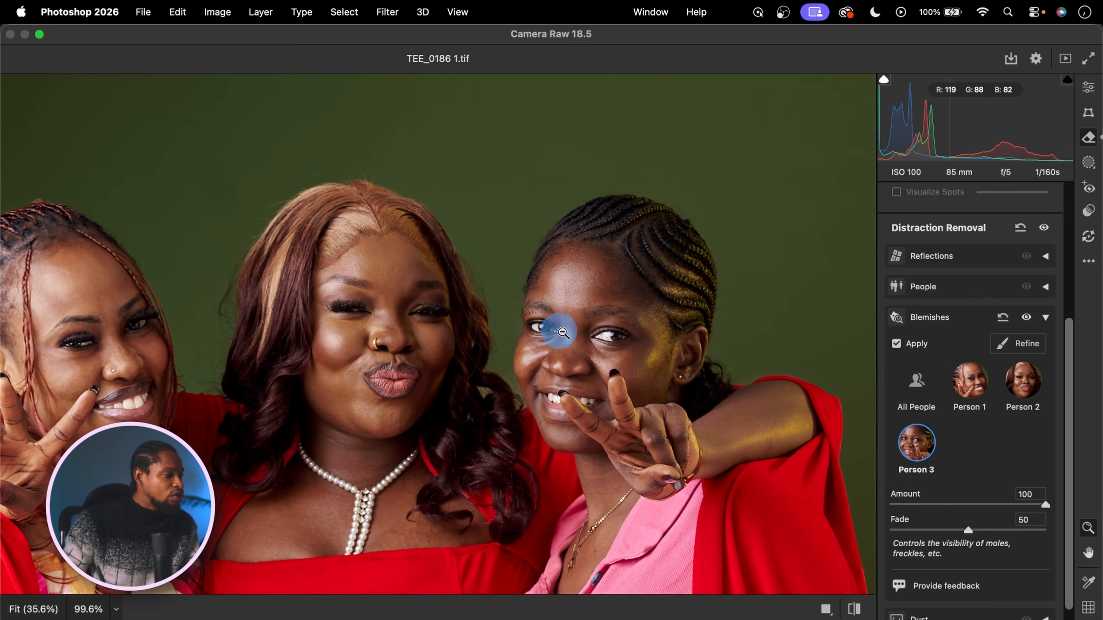
pyautogui.hscroll(-5, 623, 352)
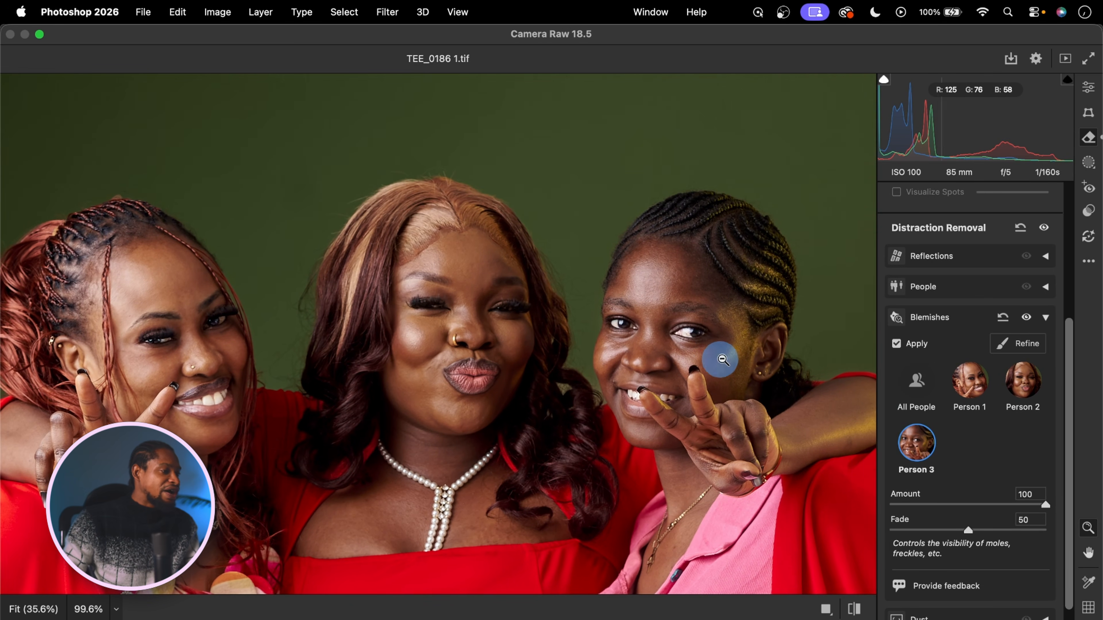
pyautogui.moveTo(689, 339); pyautogui.dragTo(597, 305)
pyautogui.press('space')
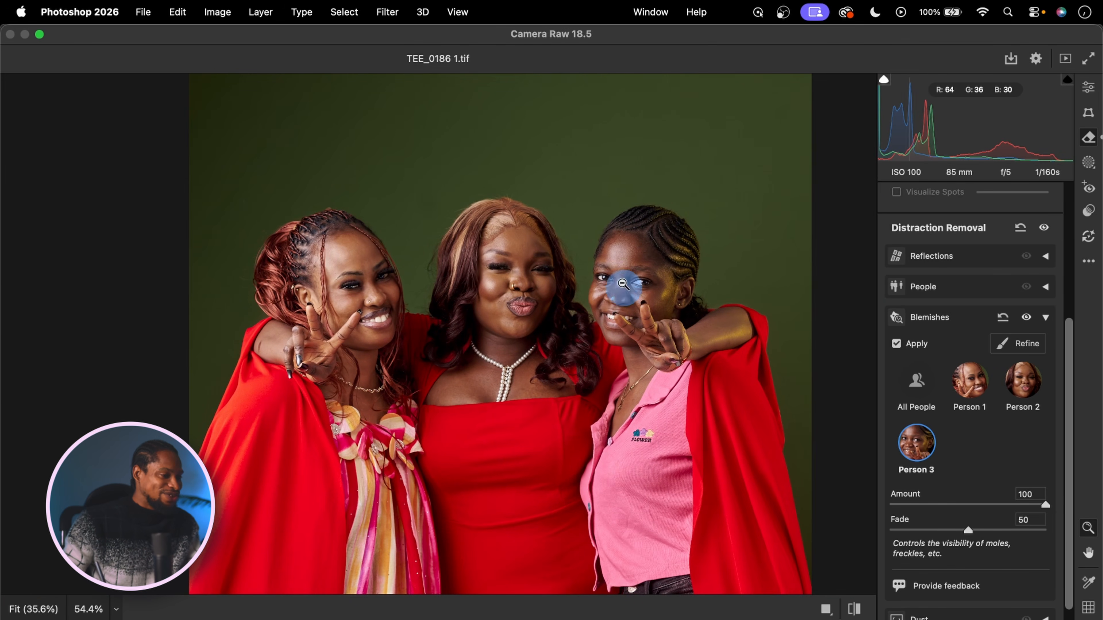
pyautogui.moveTo(350, 256); pyautogui.dragTo(412, 254)
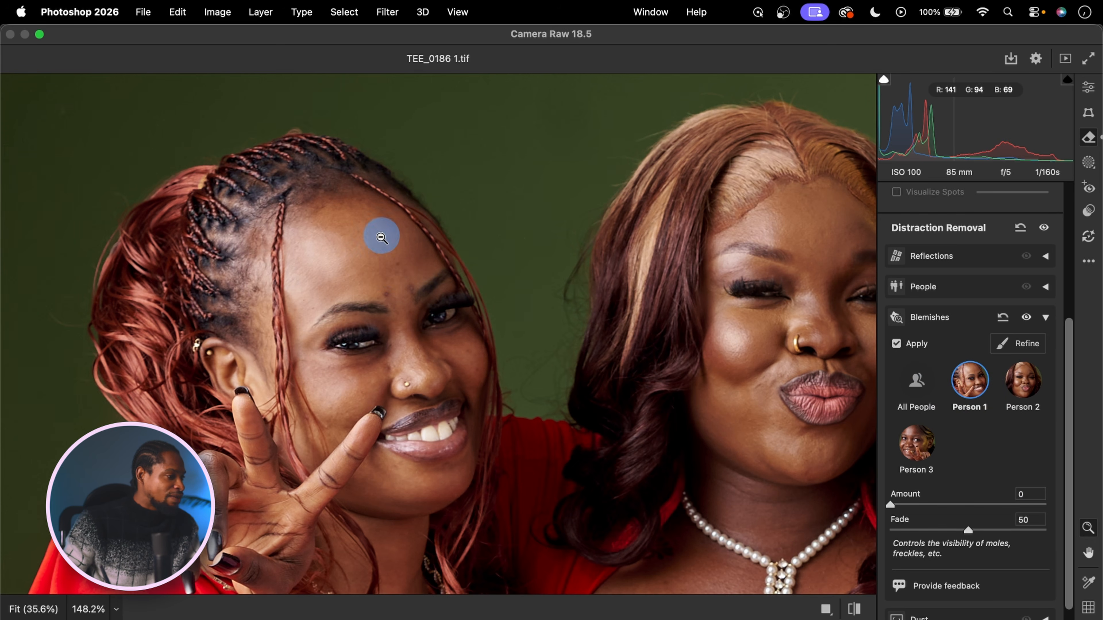
pyautogui.moveTo(395, 280); pyautogui.dragTo(448, 278)
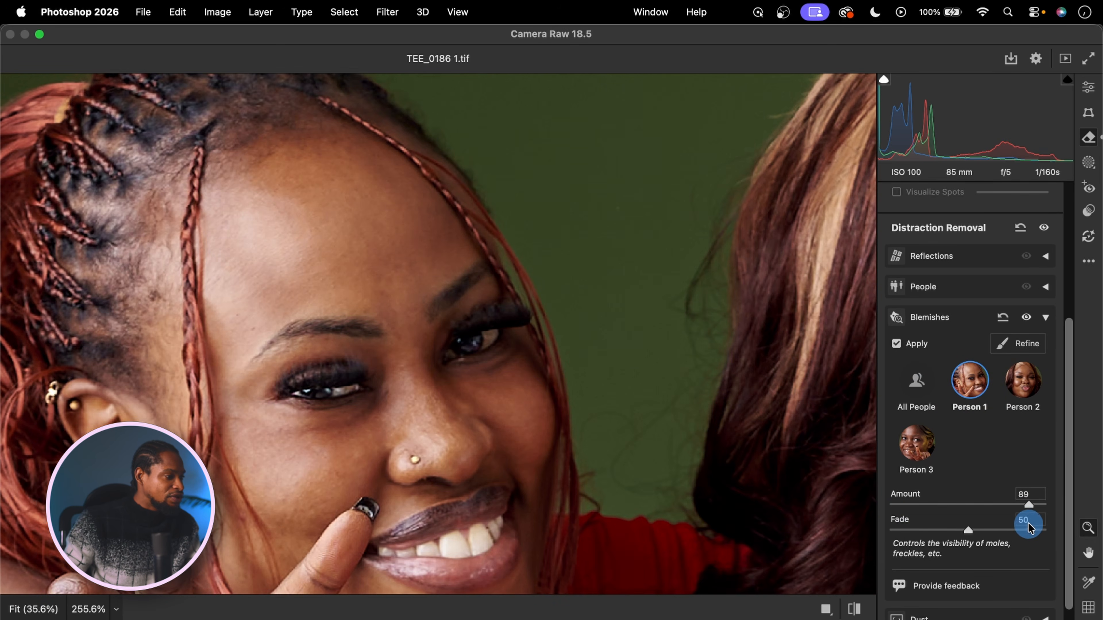
pyautogui.moveTo(888, 505); pyautogui.dragTo(982, 523)
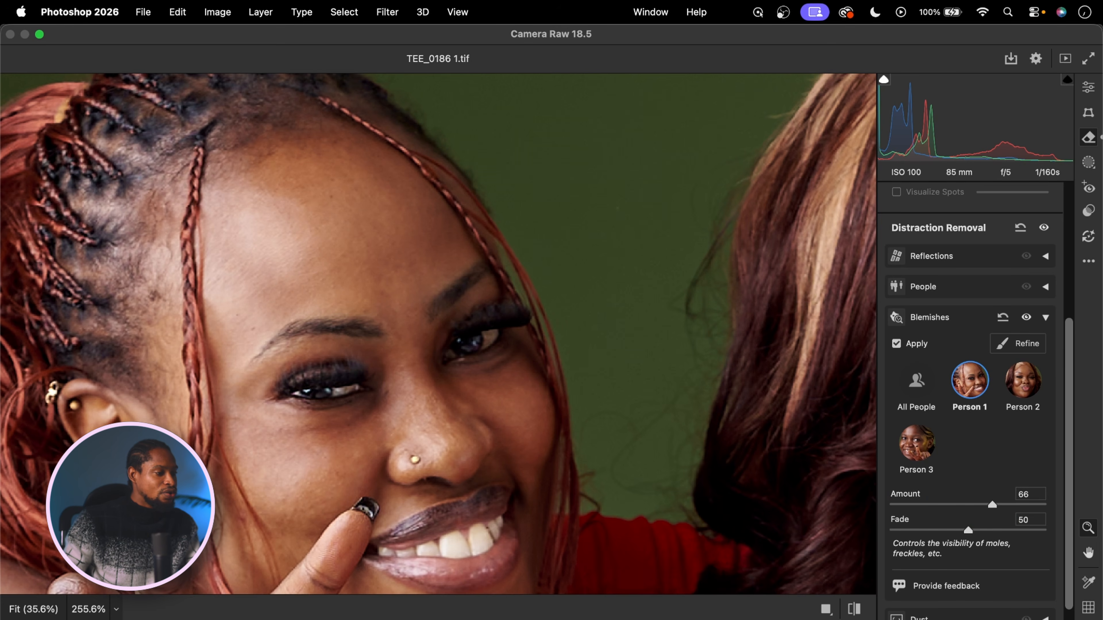
pyautogui.press('Return')
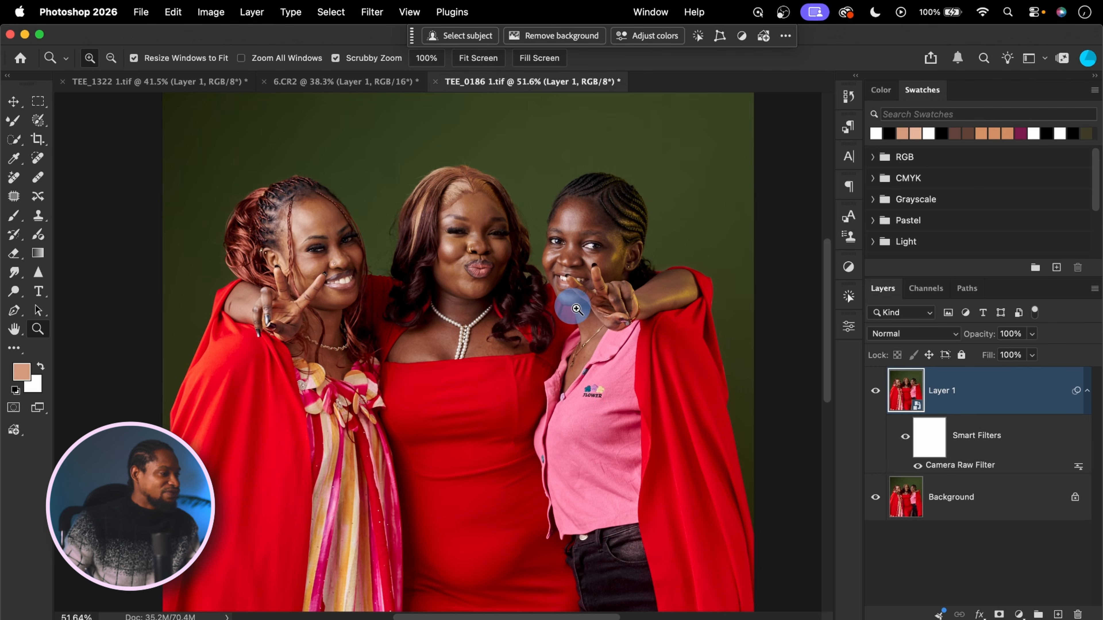
# Compare the face of the woman in the pink shirt with and without the retouched Layer 1.
pyautogui.moveTo(487, 222); pyautogui.dragTo(546, 229)
pyautogui.moveTo(603, 340); pyautogui.dragTo(564, 340)
pyautogui.moveTo(718, 363); pyautogui.dragTo(657, 342)
pyautogui.click(886, 405)
pyautogui.click(687, 284)
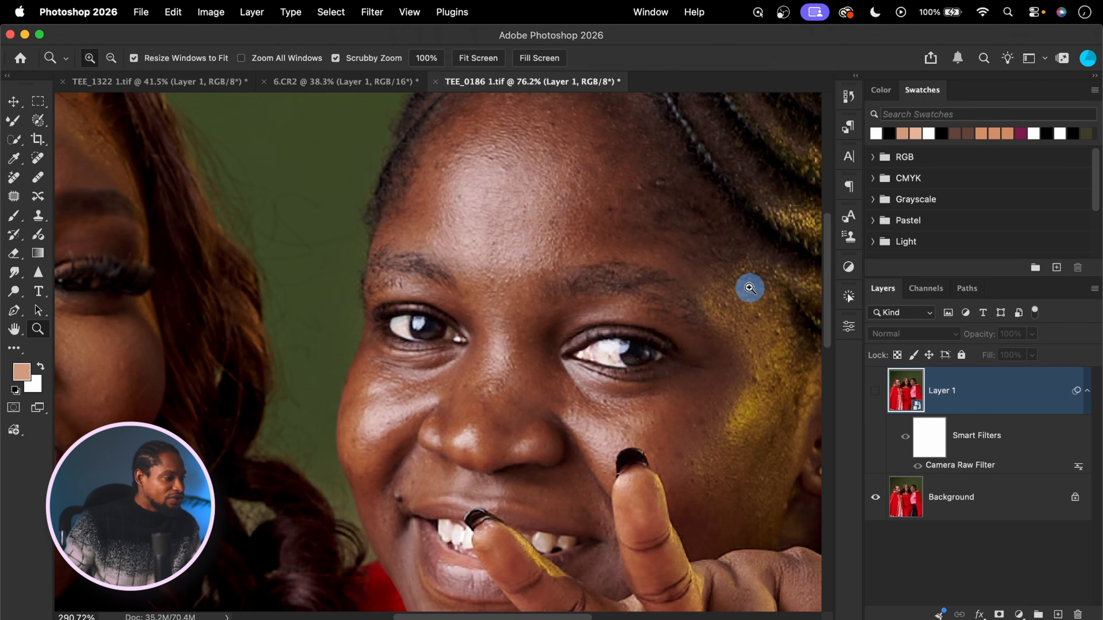
pyautogui.click(882, 393)
# Inspect the same woman's cheek, eyes and forehead up close, comparing the retouched Layer 1 with the original.
pyautogui.moveTo(772, 386); pyautogui.dragTo(799, 386)
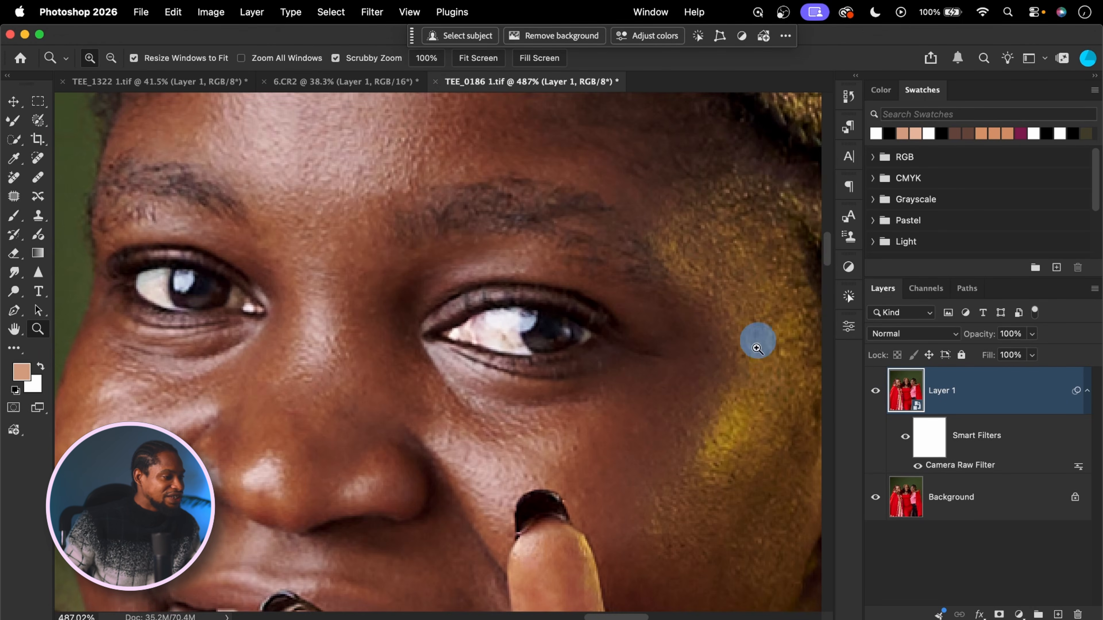
pyautogui.moveTo(760, 332); pyautogui.dragTo(623, 313)
pyautogui.click(878, 391)
pyautogui.moveTo(551, 313); pyautogui.dragTo(760, 504)
pyautogui.moveTo(555, 278); pyautogui.dragTo(723, 376)
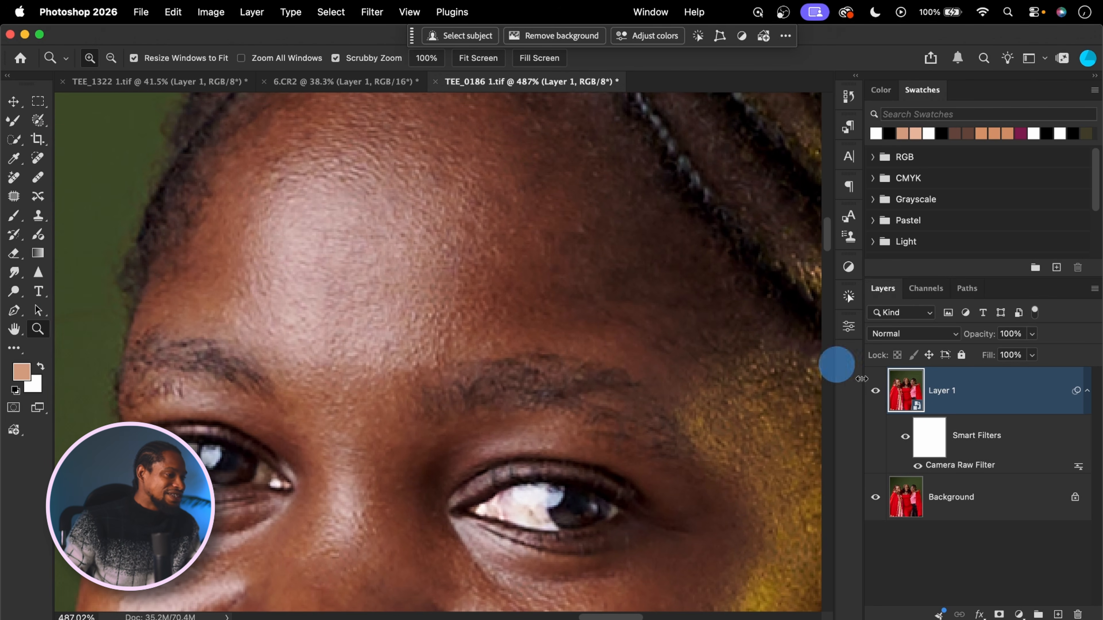
pyautogui.click(876, 391)
# Examine the retouched faces of the woman with red braids and the woman in the middle up close.
pyautogui.moveTo(624, 292); pyautogui.dragTo(810, 261)
pyautogui.moveTo(716, 347); pyautogui.dragTo(640, 394)
pyautogui.moveTo(485, 322); pyautogui.dragTo(580, 284)
pyautogui.moveTo(450, 337); pyautogui.dragTo(519, 331)
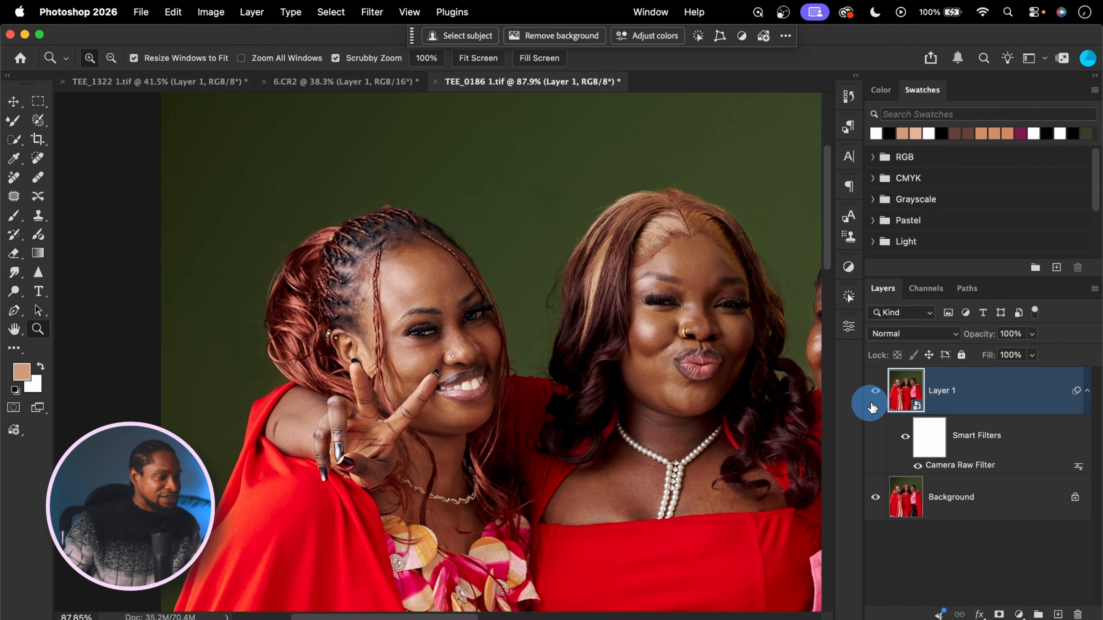